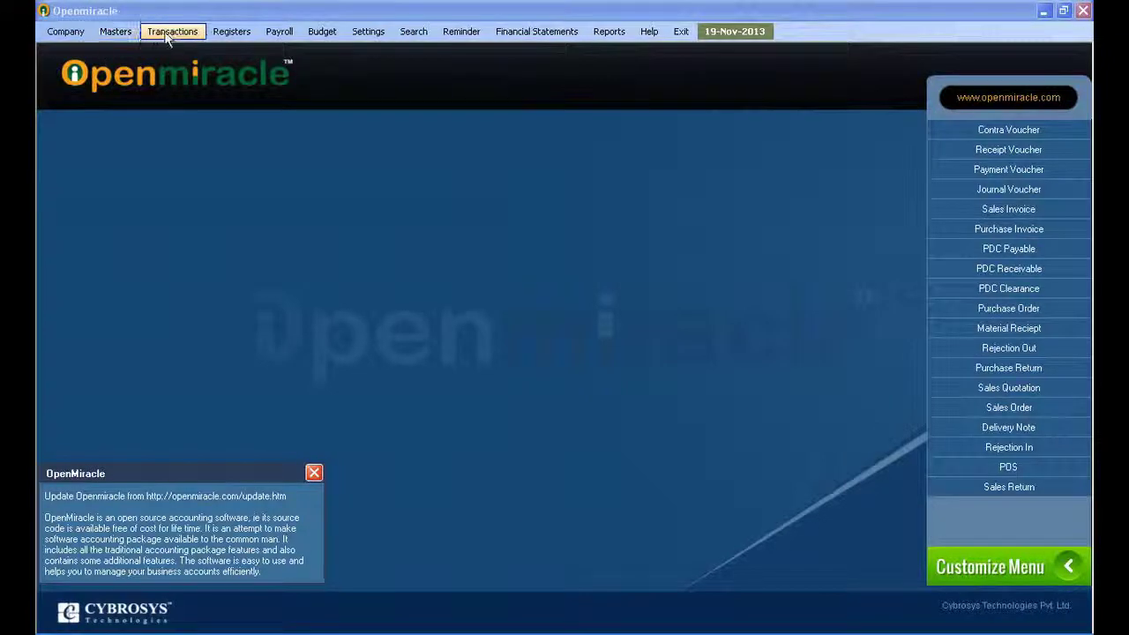
Start new Receipt Voucher 1 with Cash as the Bank / Cash account
click(164, 31)
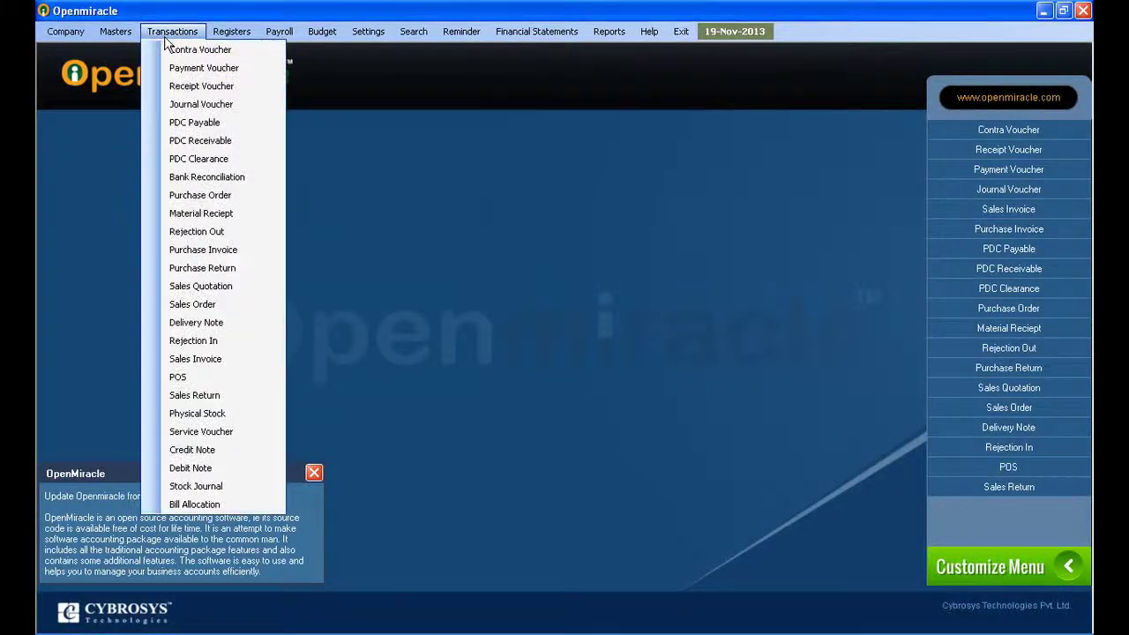
click(190, 86)
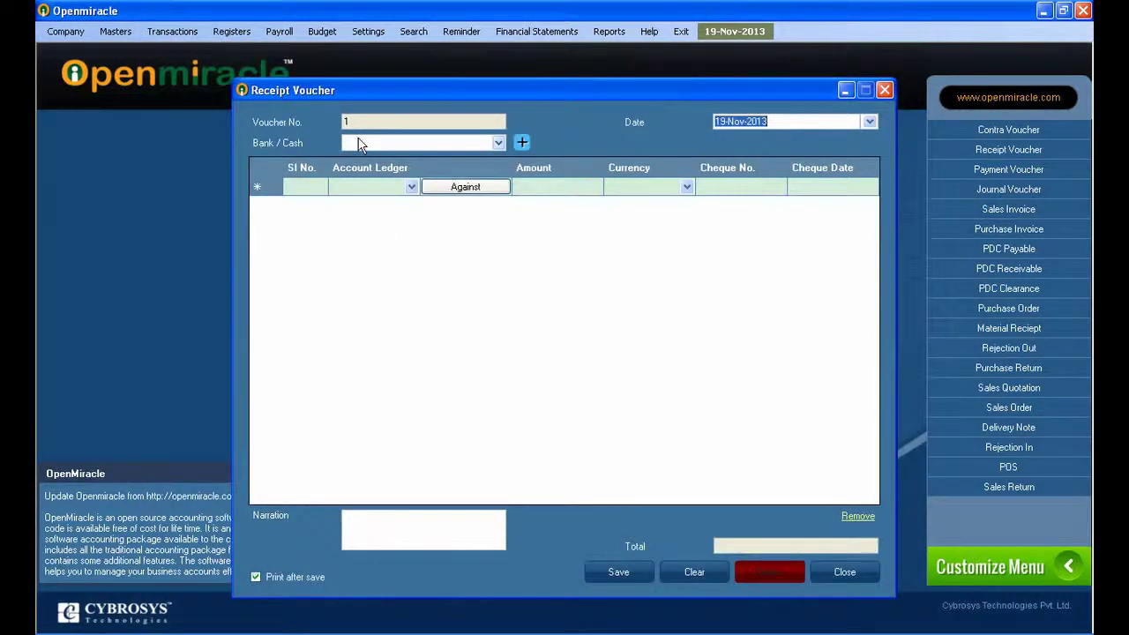
click(362, 144)
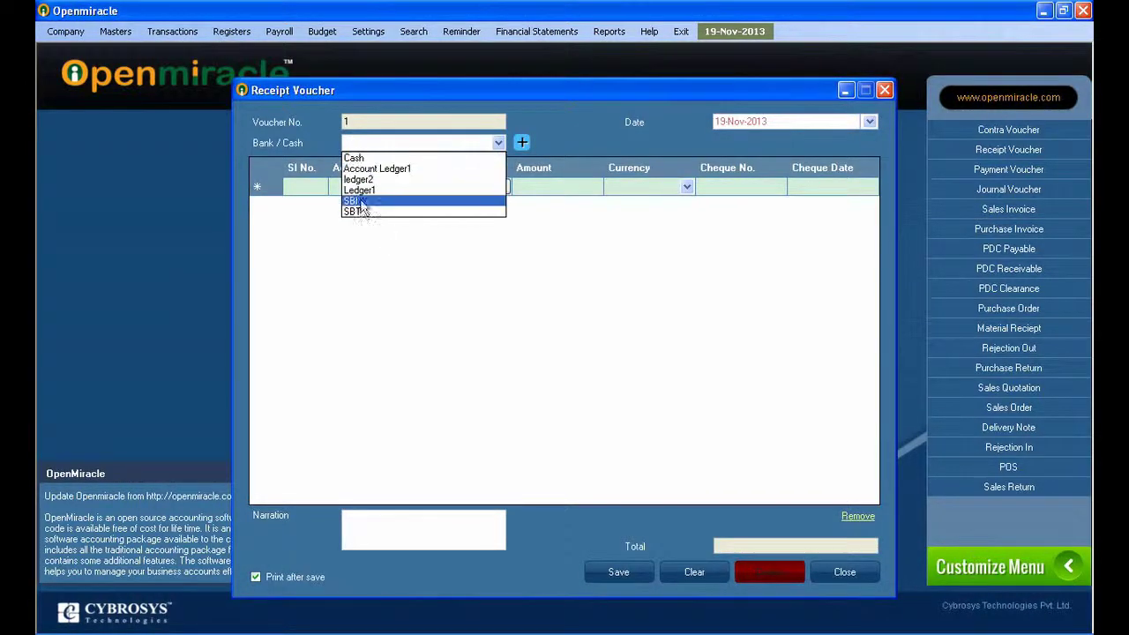
click(357, 157)
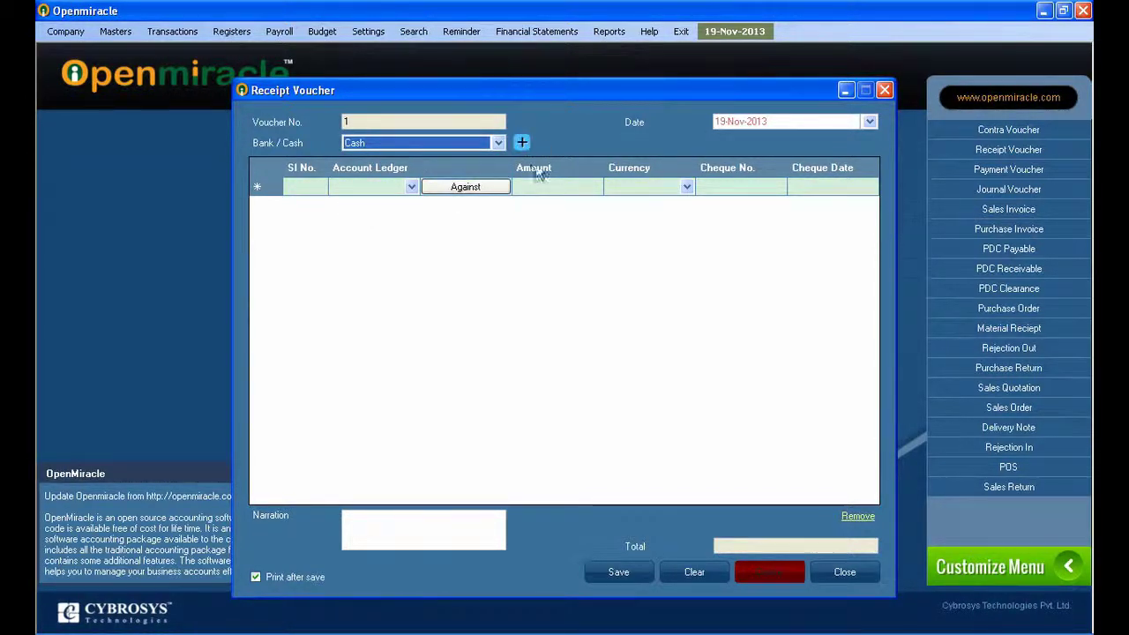
click(388, 188)
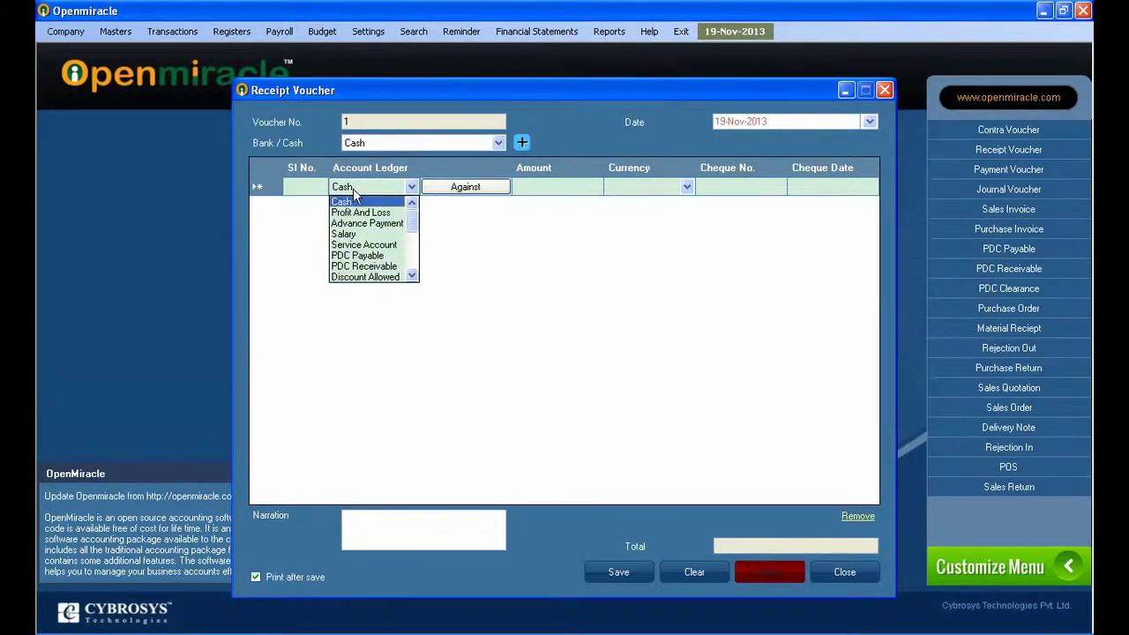
Fill row 1 as Salary, amount 12000, cheque 12456SDFF dated 19-11-2013
scroll(364, 273, down, 5)
scroll(361, 279, up, 5)
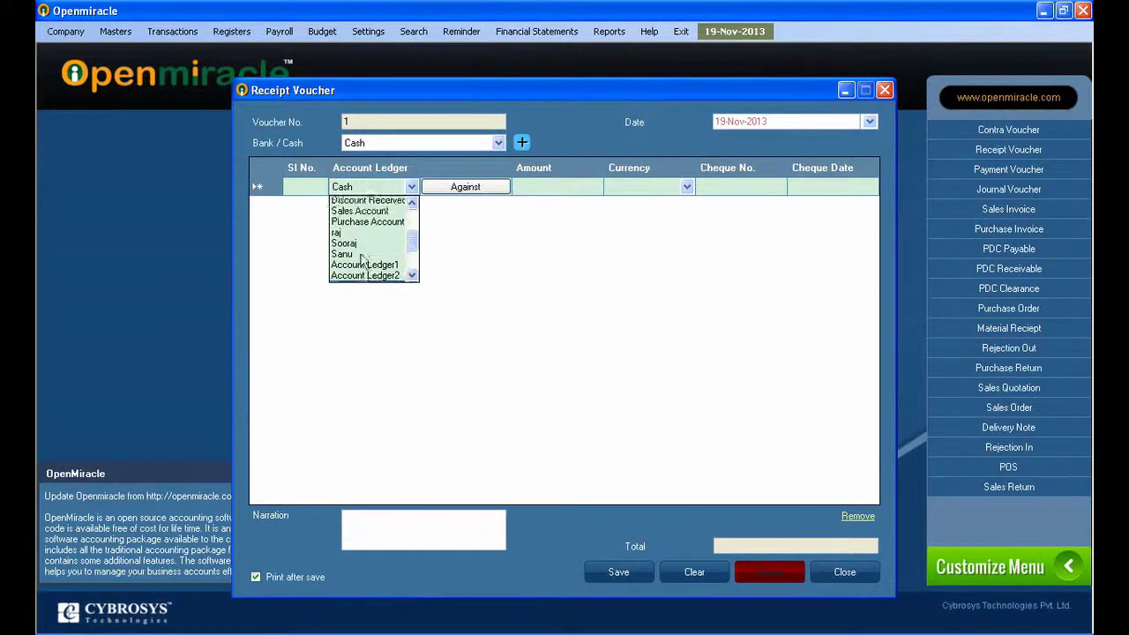
click(357, 235)
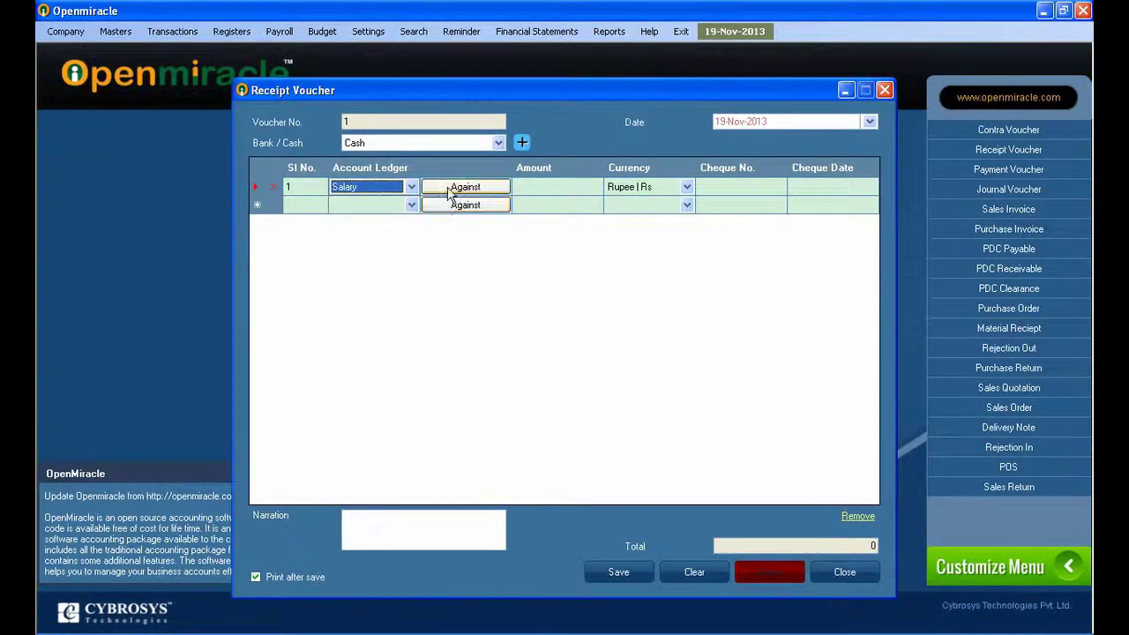
click(537, 187)
text(12000)
click(639, 190)
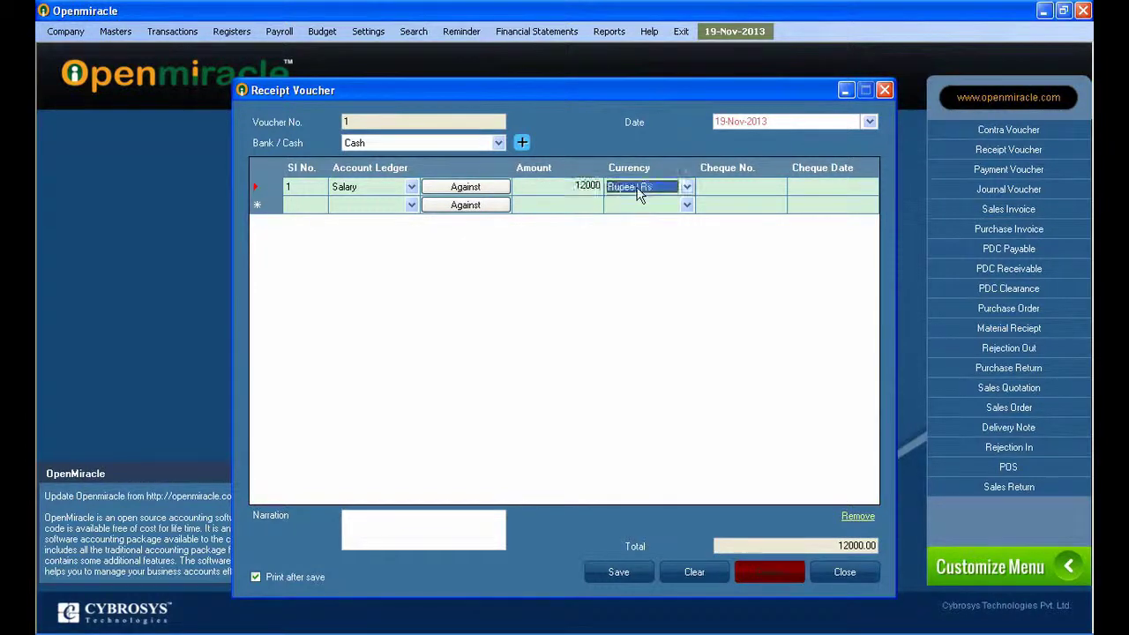
click(711, 189)
text(12456SDFF)
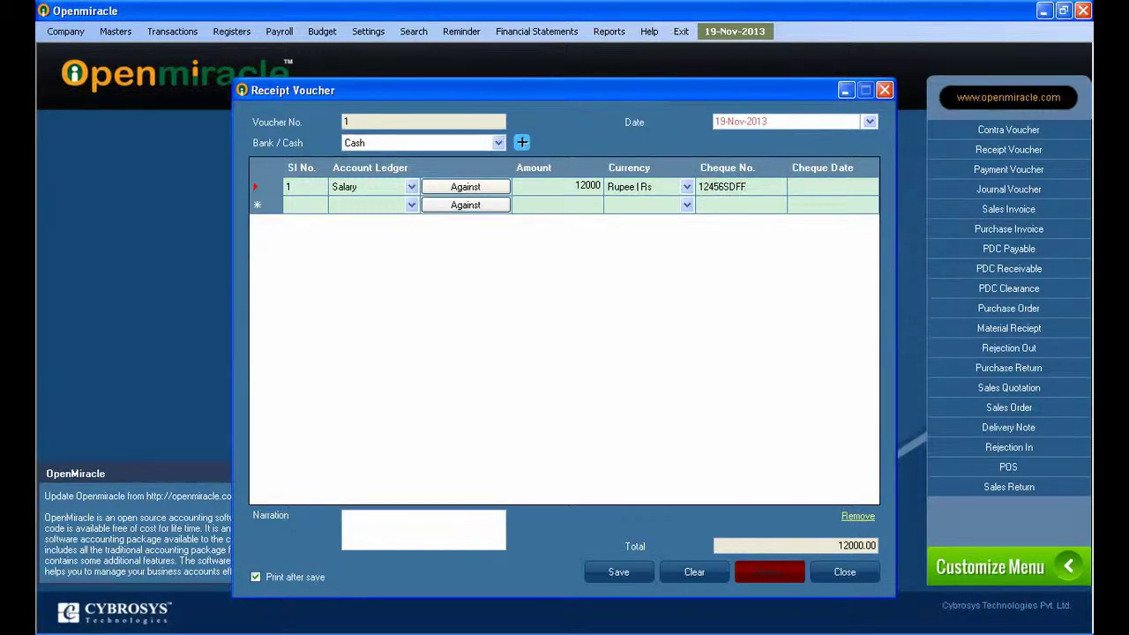
key(Tab)
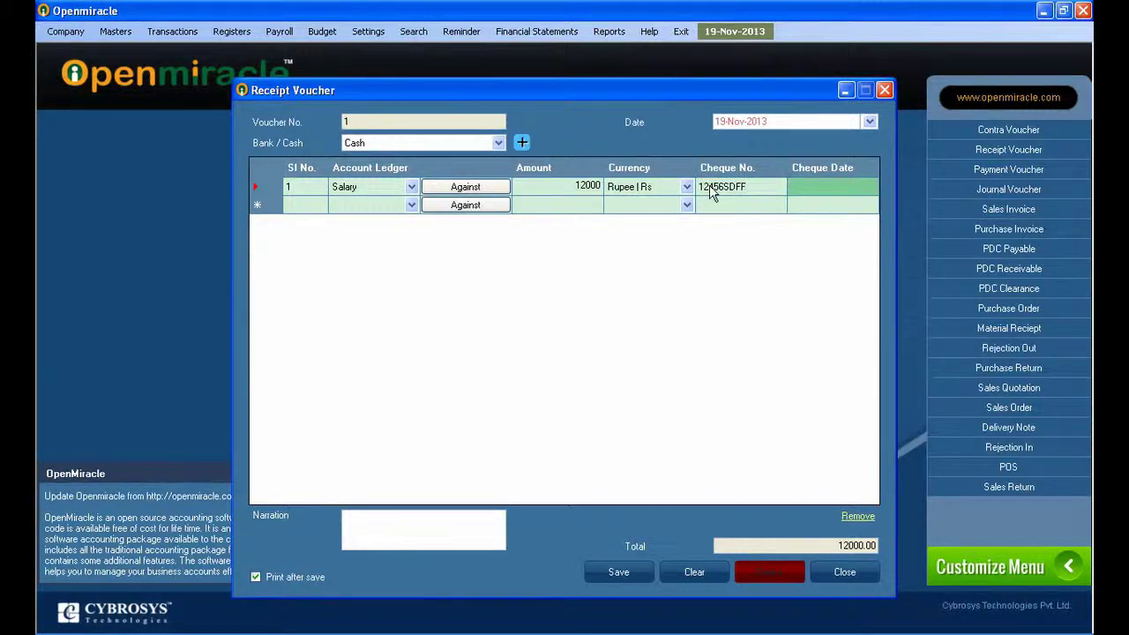
text(1)
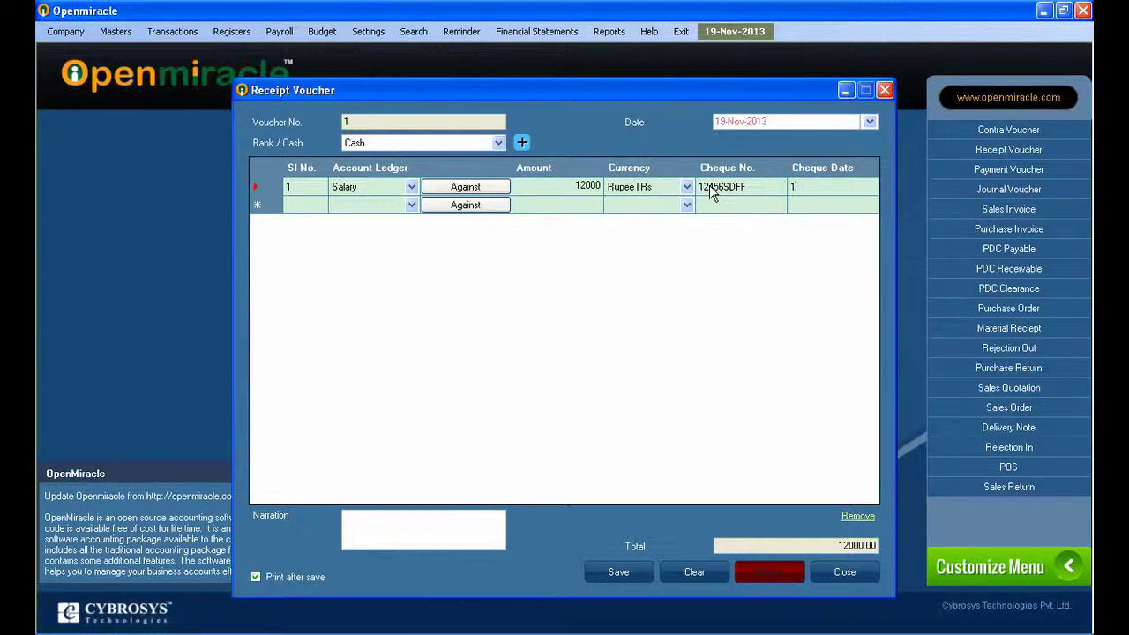
text(9-11-2013)
key(Tab)
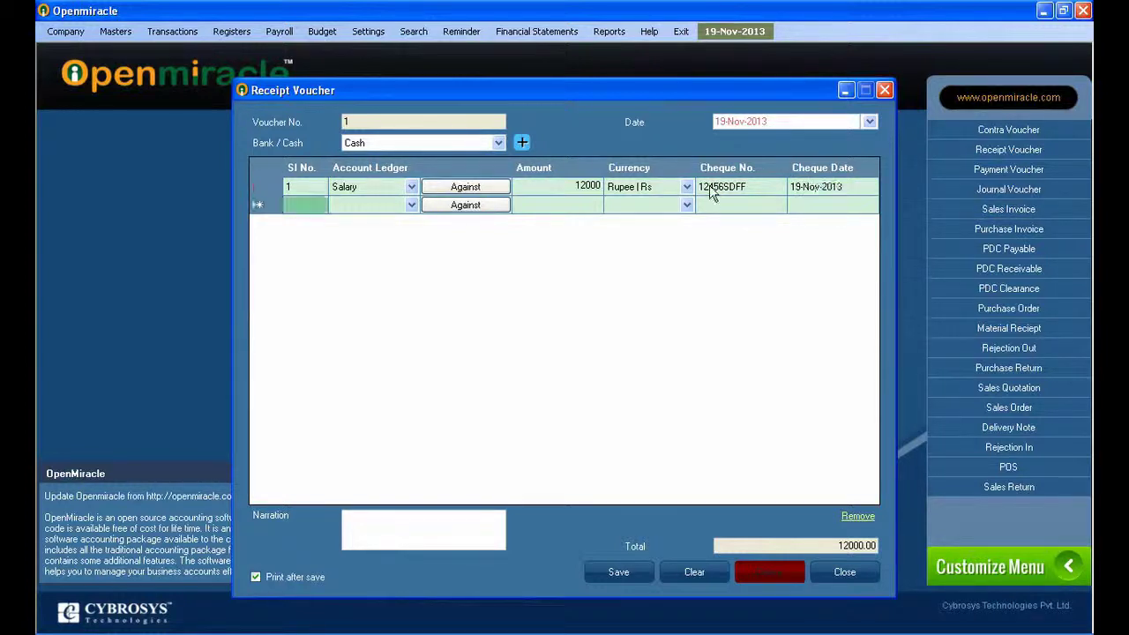
key(Tab)
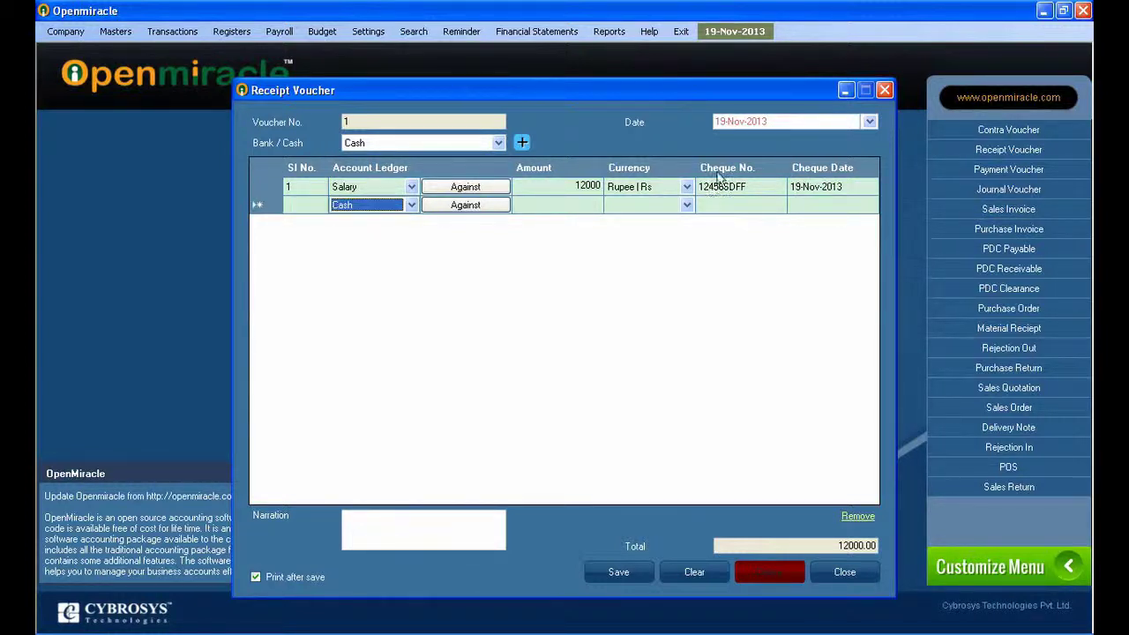
Set row 2's Account Ledger to the party account
click(361, 205)
scroll(353, 247, down, 4)
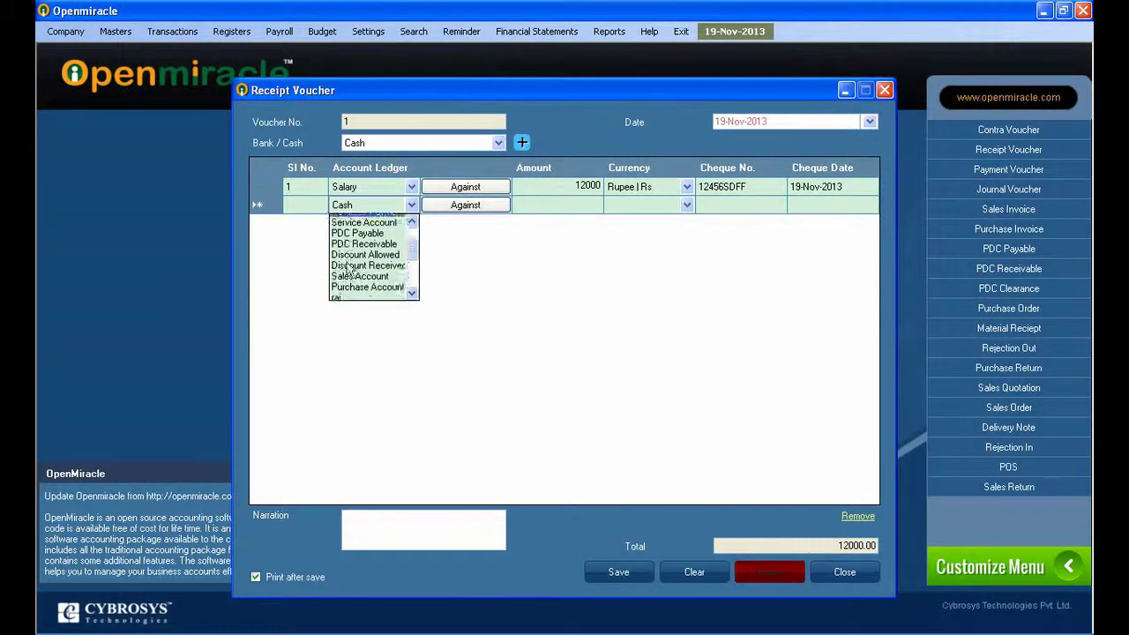
click(357, 240)
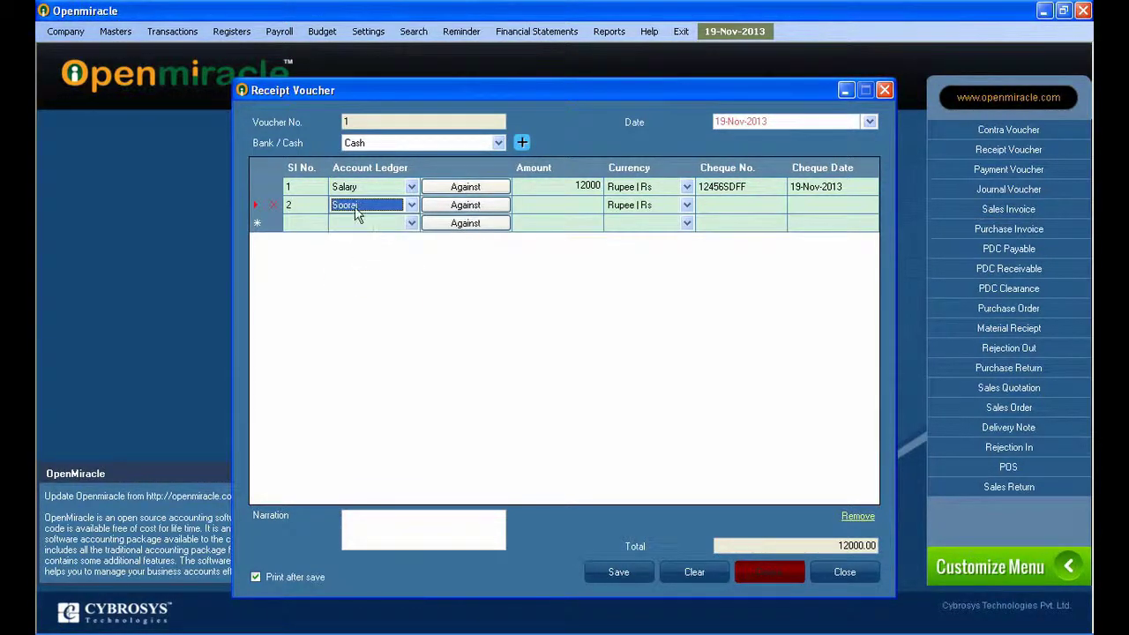
Allocate 5000 of row 2 against Opening Balance voucher 13 and save the Party Balance
click(441, 204)
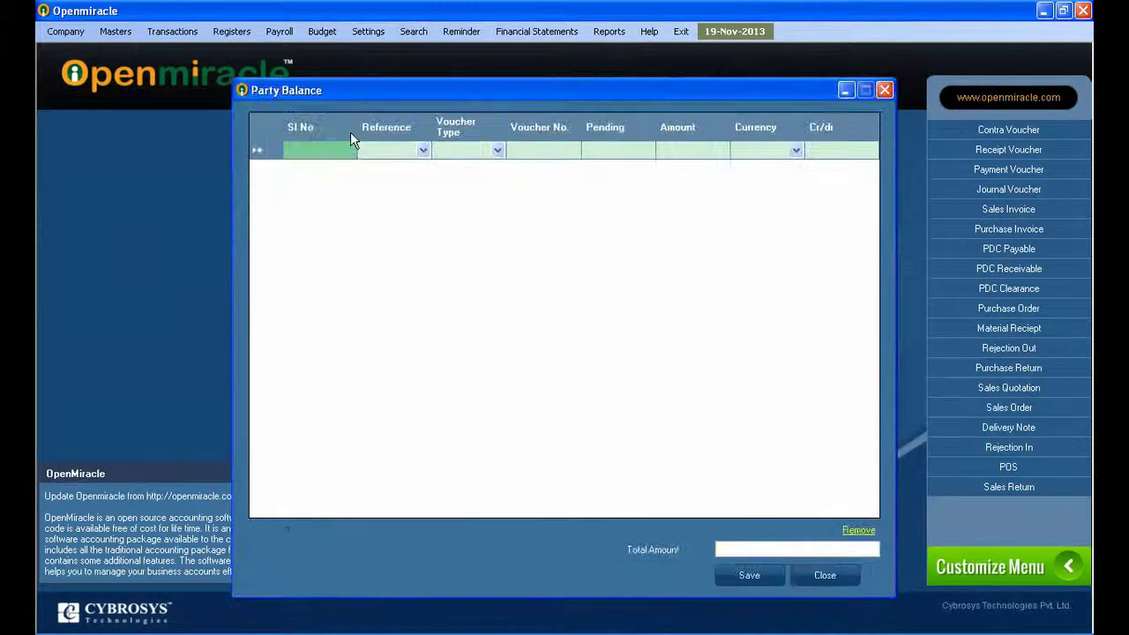
click(394, 148)
click(395, 150)
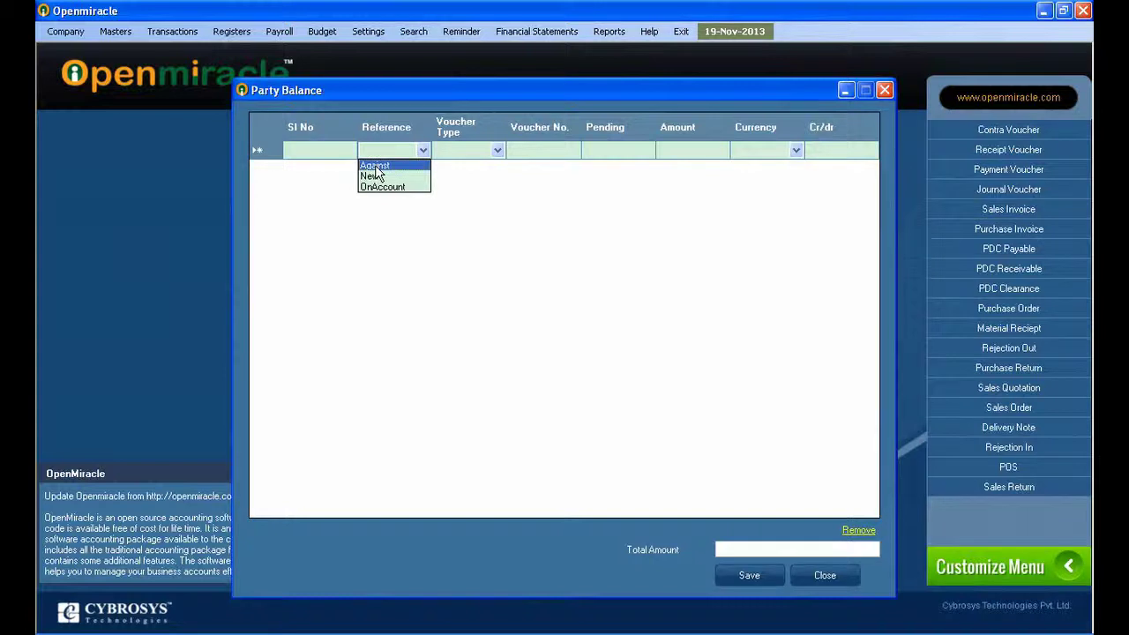
click(376, 165)
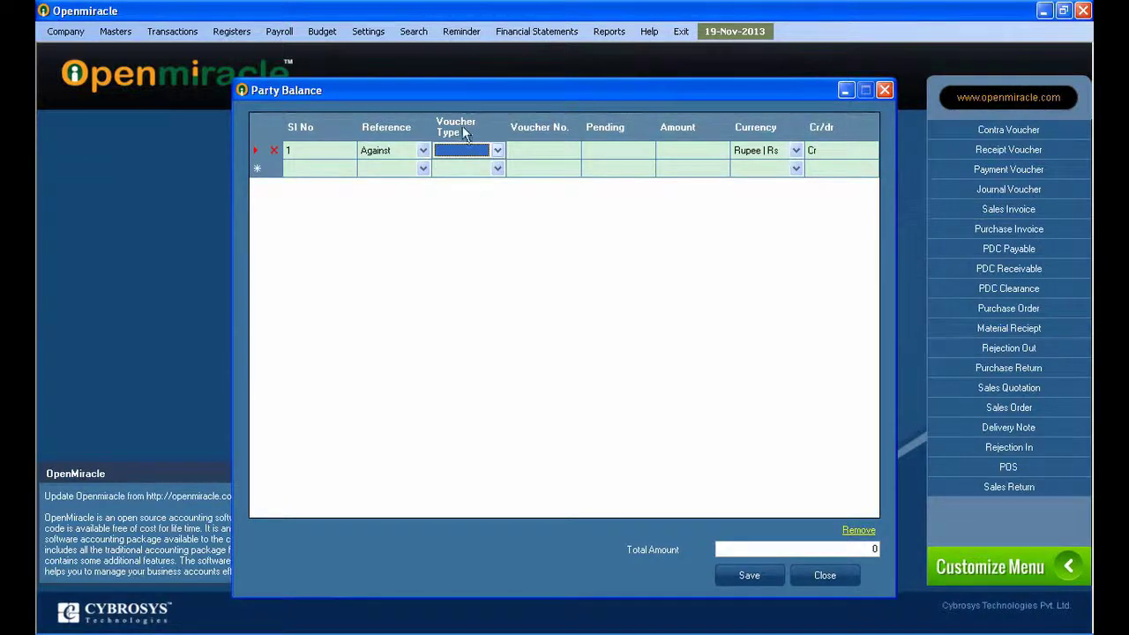
click(465, 154)
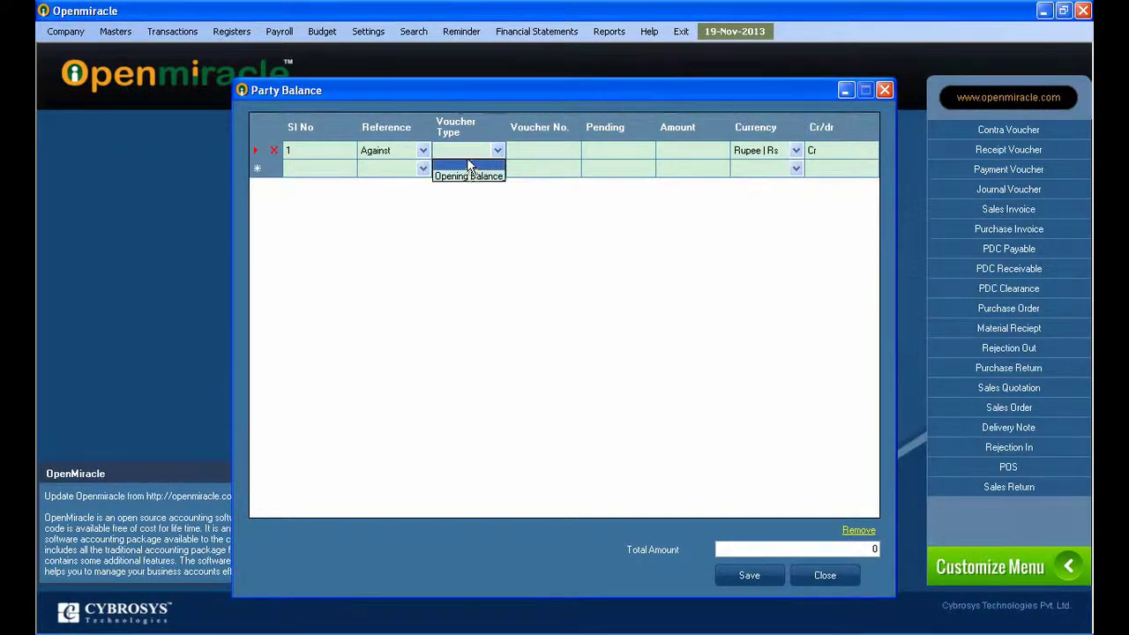
click(469, 176)
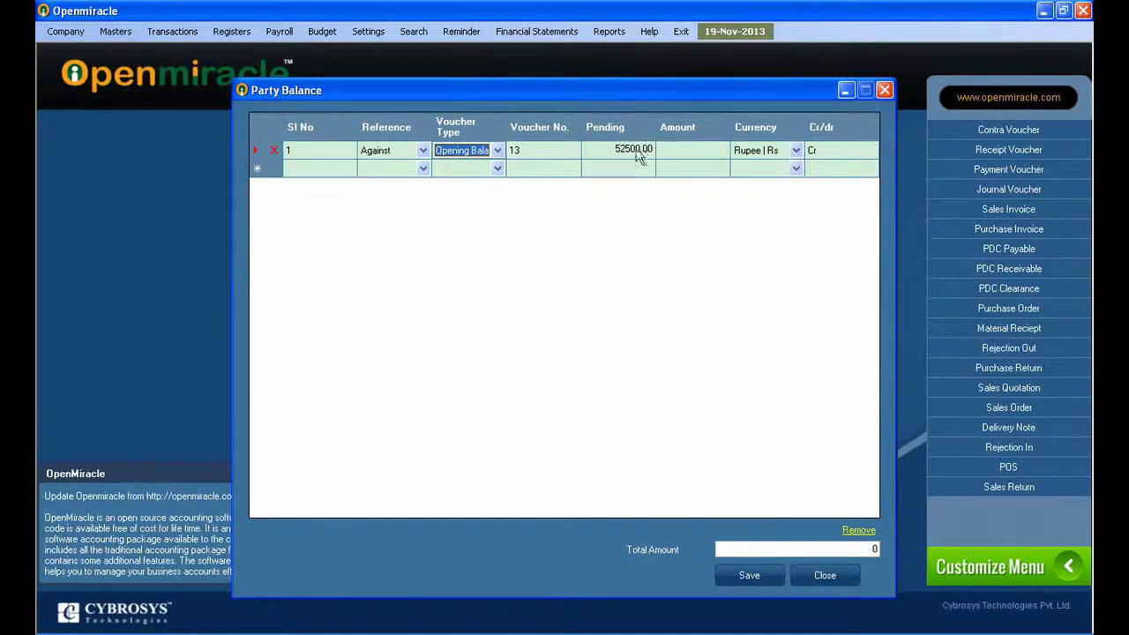
click(705, 154)
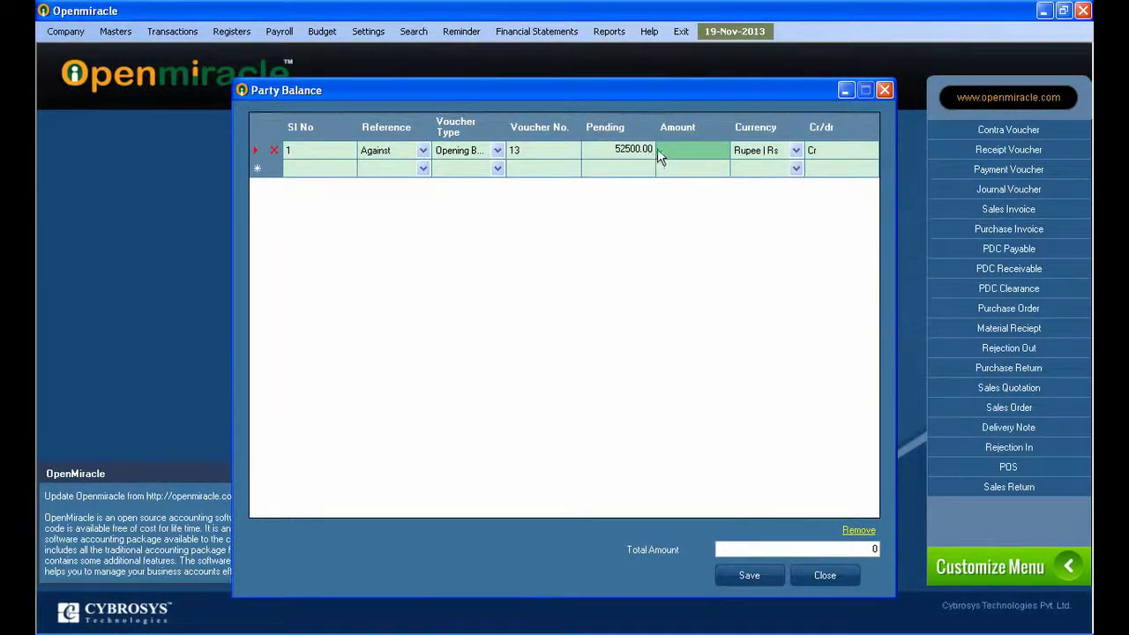
click(682, 147)
text(5000)
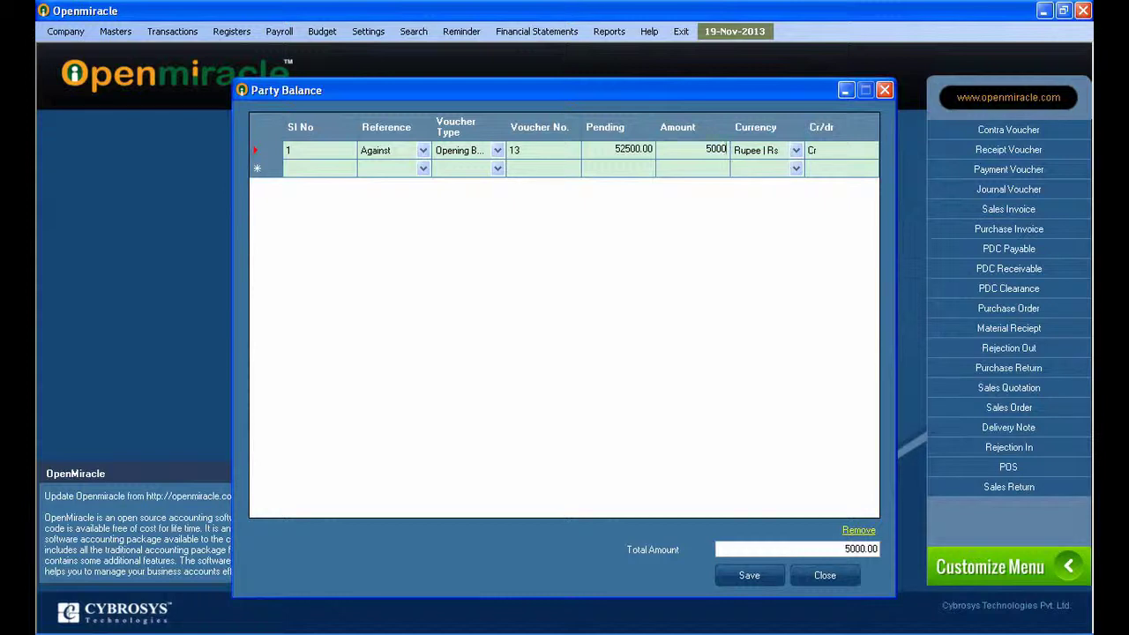
key(Tab)
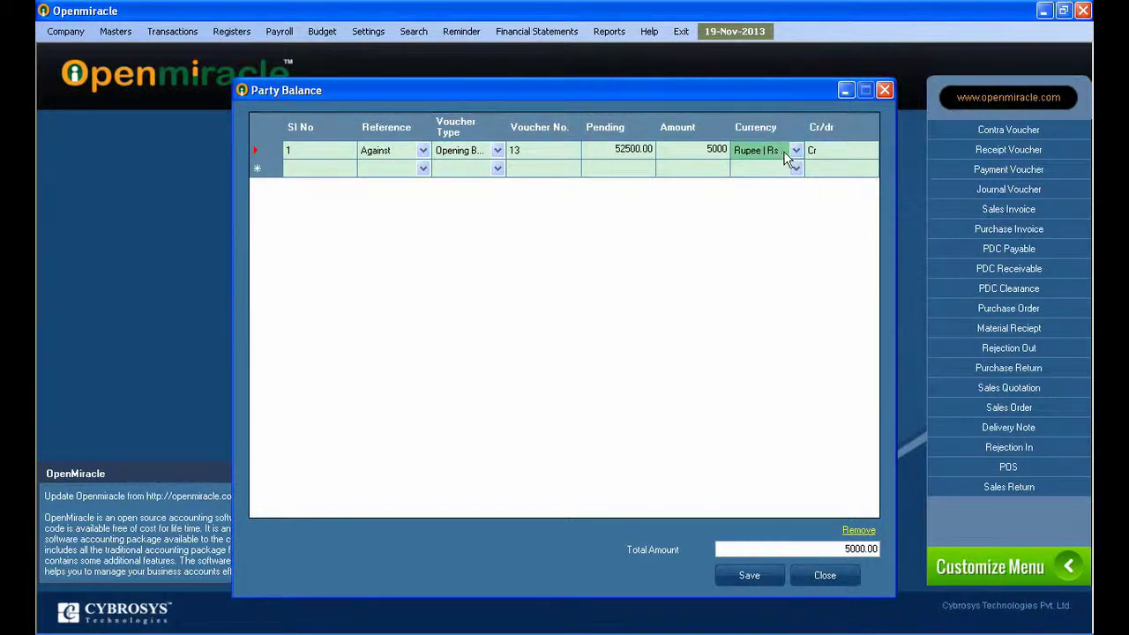
key(Tab)
key(Tab)
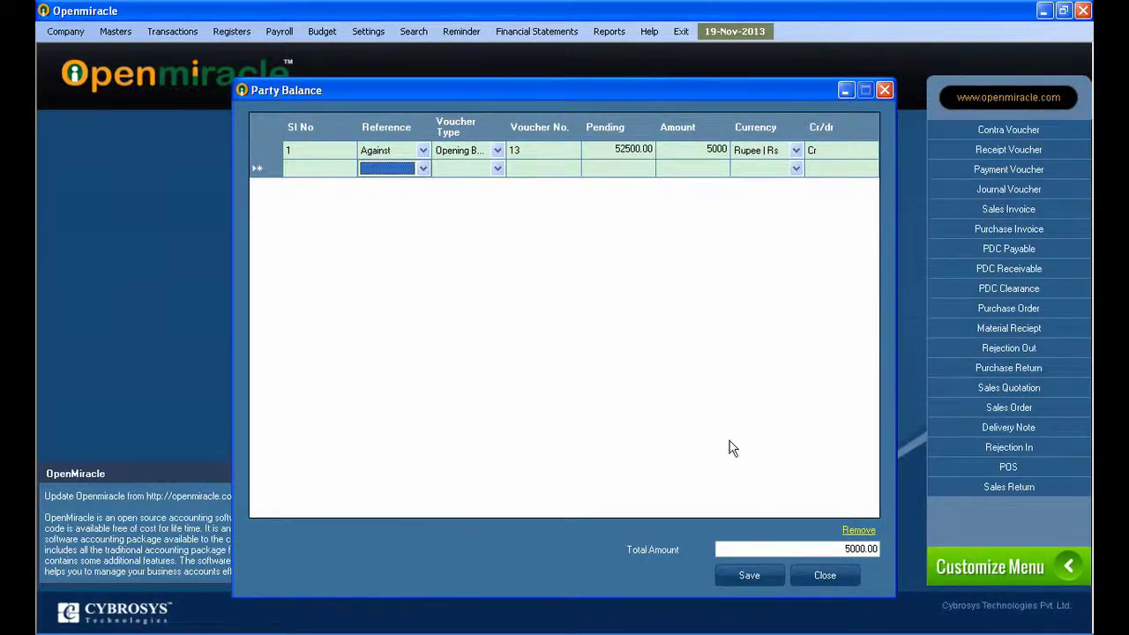
click(748, 575)
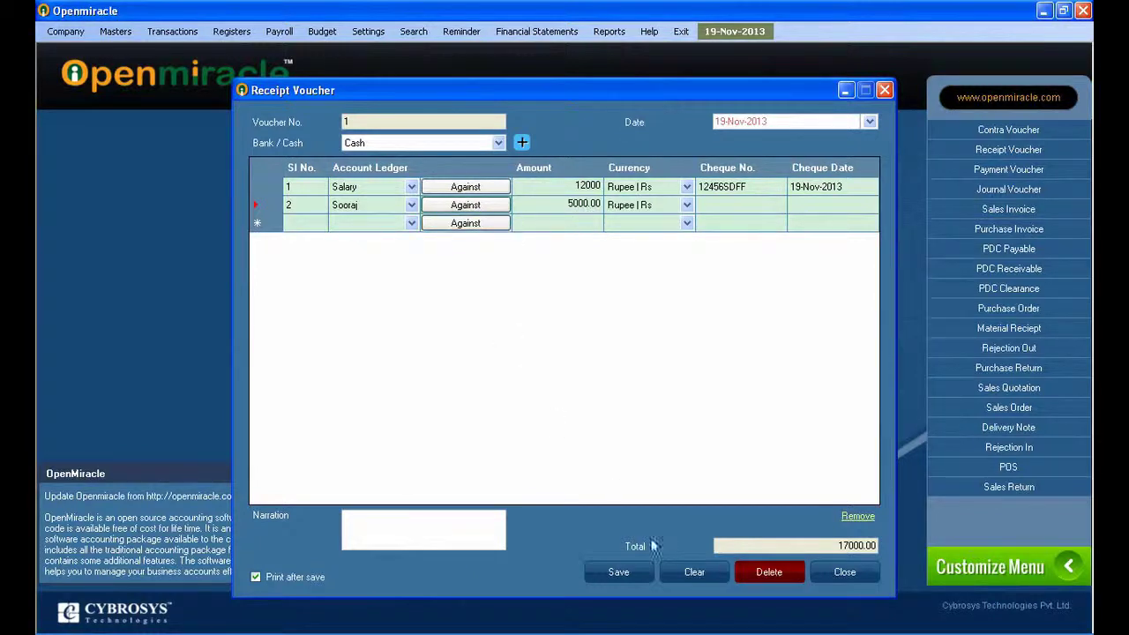
Give the second line cheque number 125 dated 15-Nov-2013
click(722, 205)
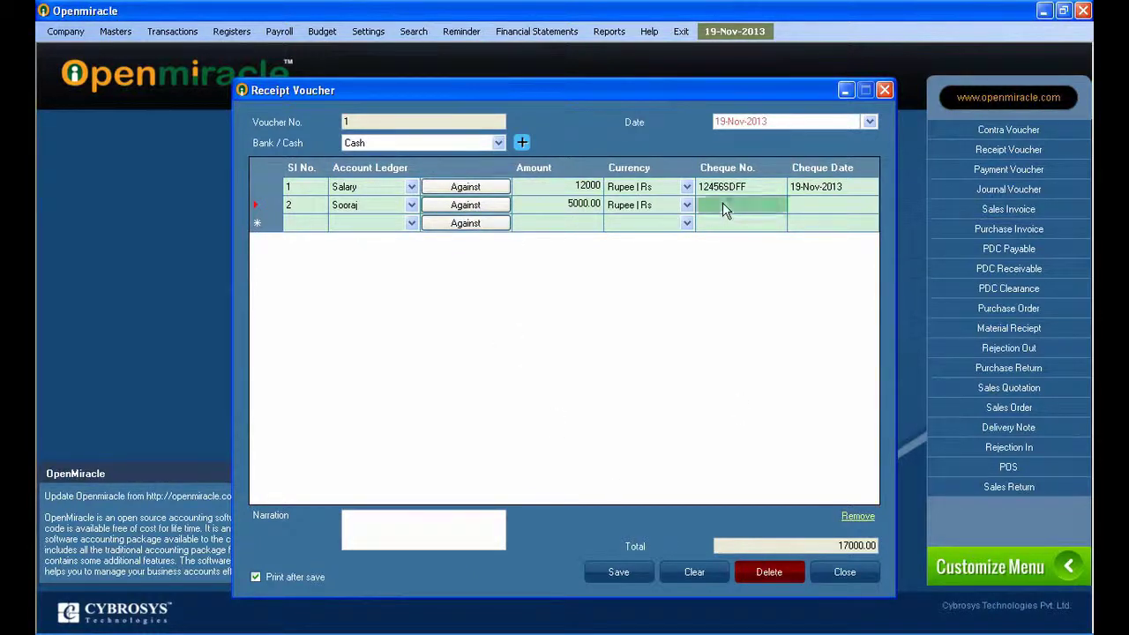
text(12548rtg)
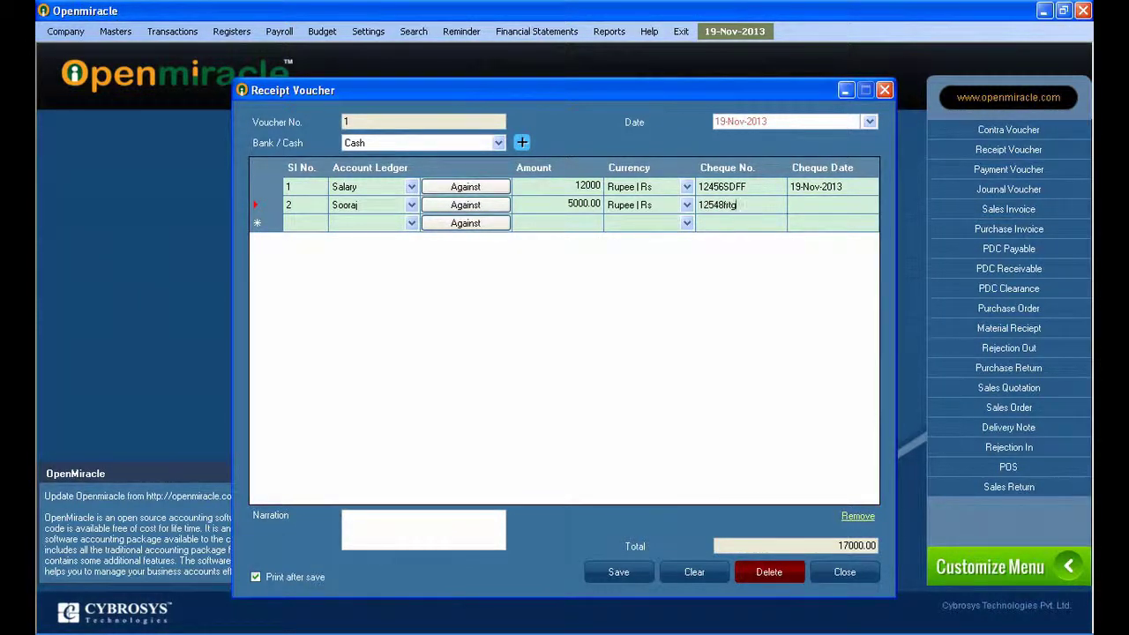
key(Tab)
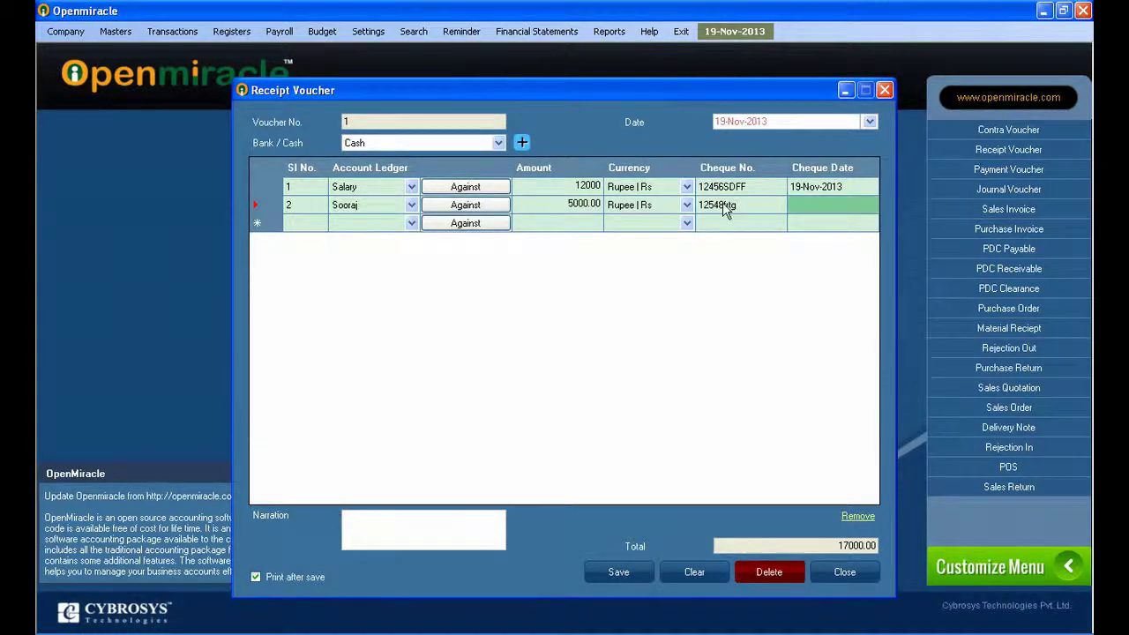
text(15)
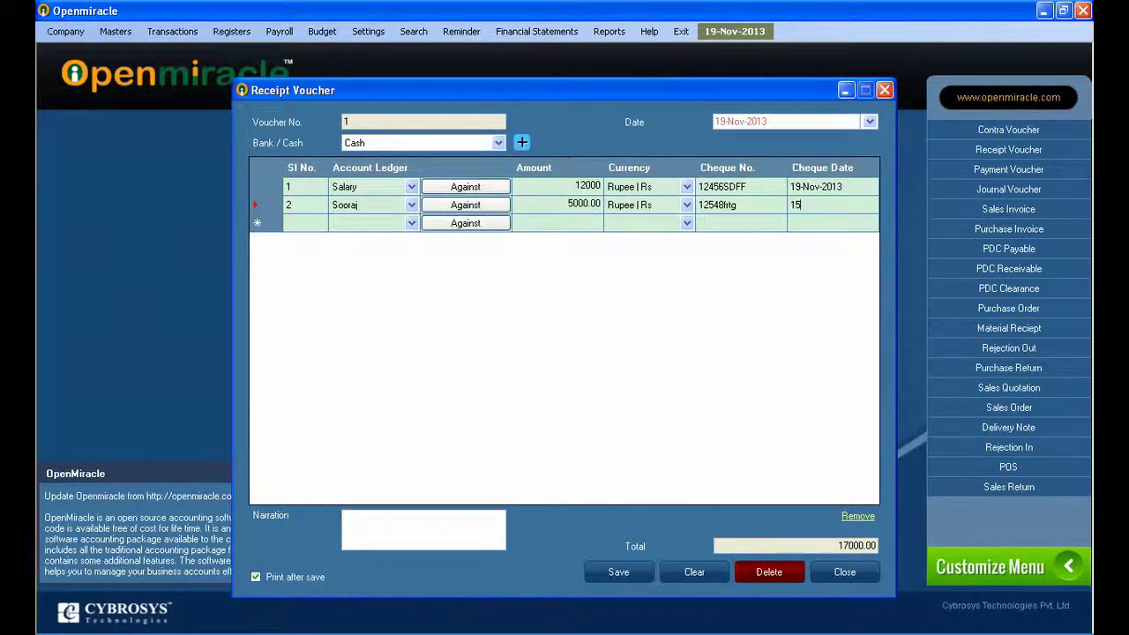
text(-11)
key(Tab)
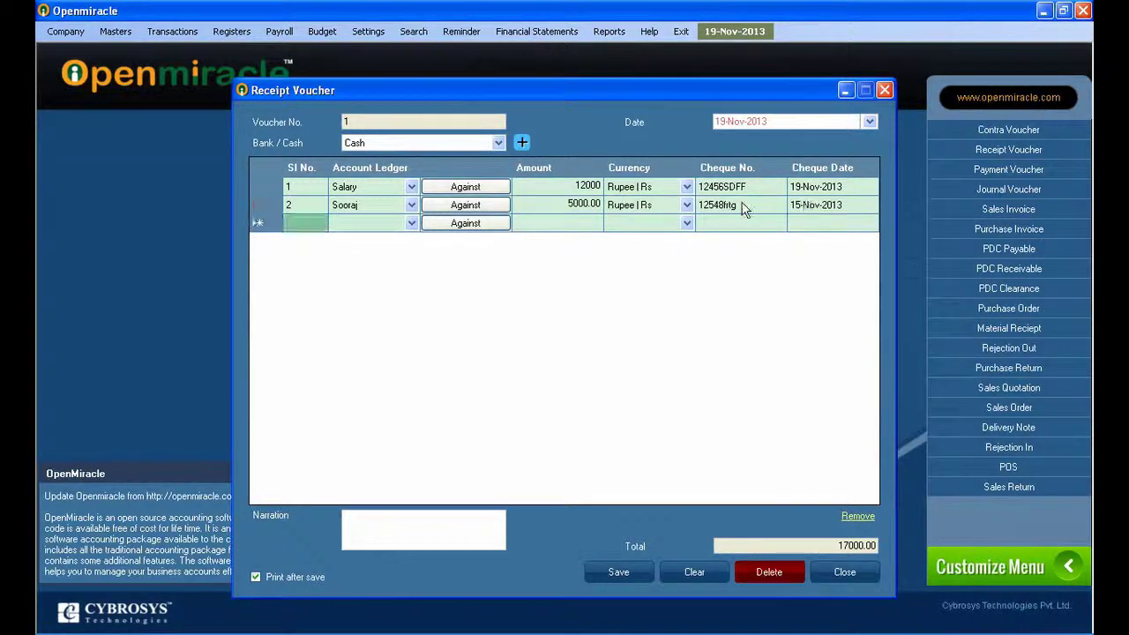
Save the 17000 receipt voucher, confirm it, and close the form
click(618, 574)
click(537, 372)
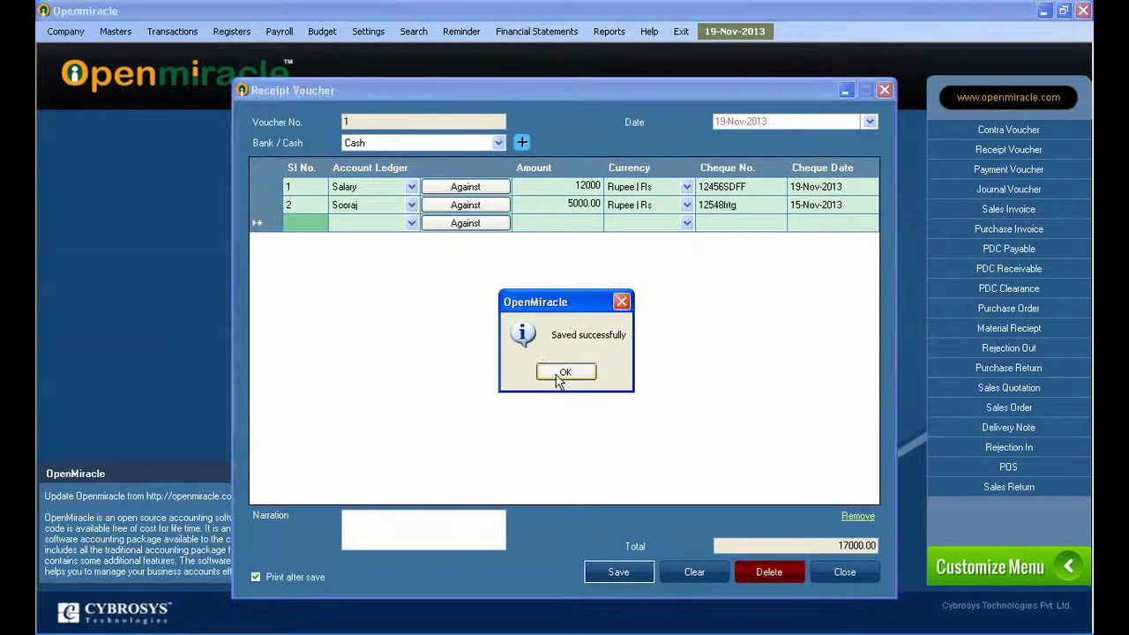
click(561, 373)
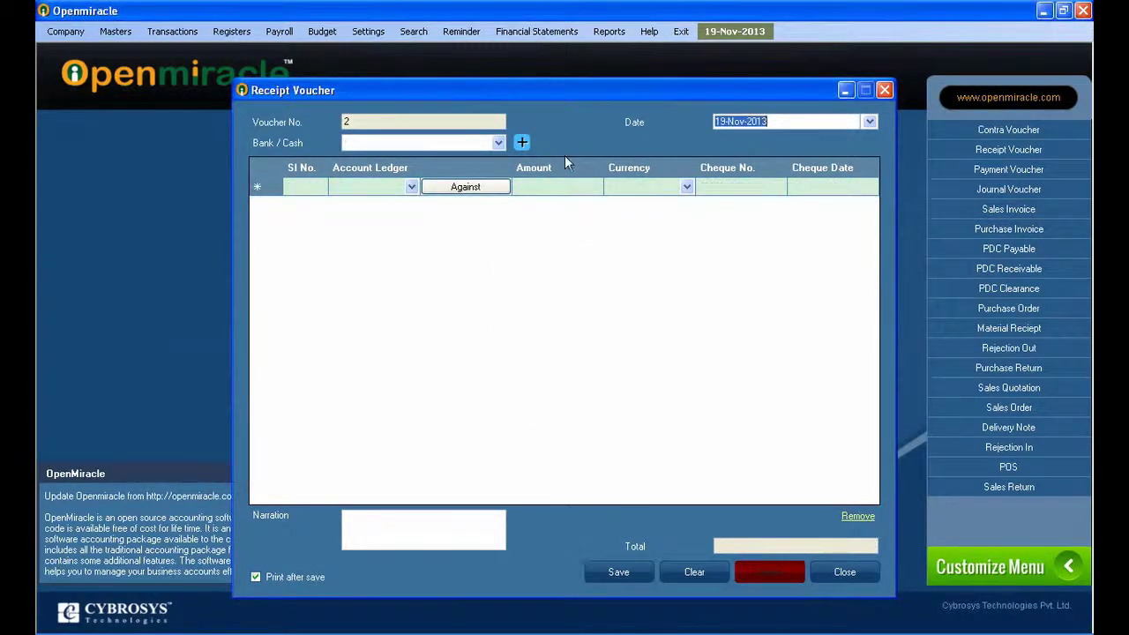
click(883, 90)
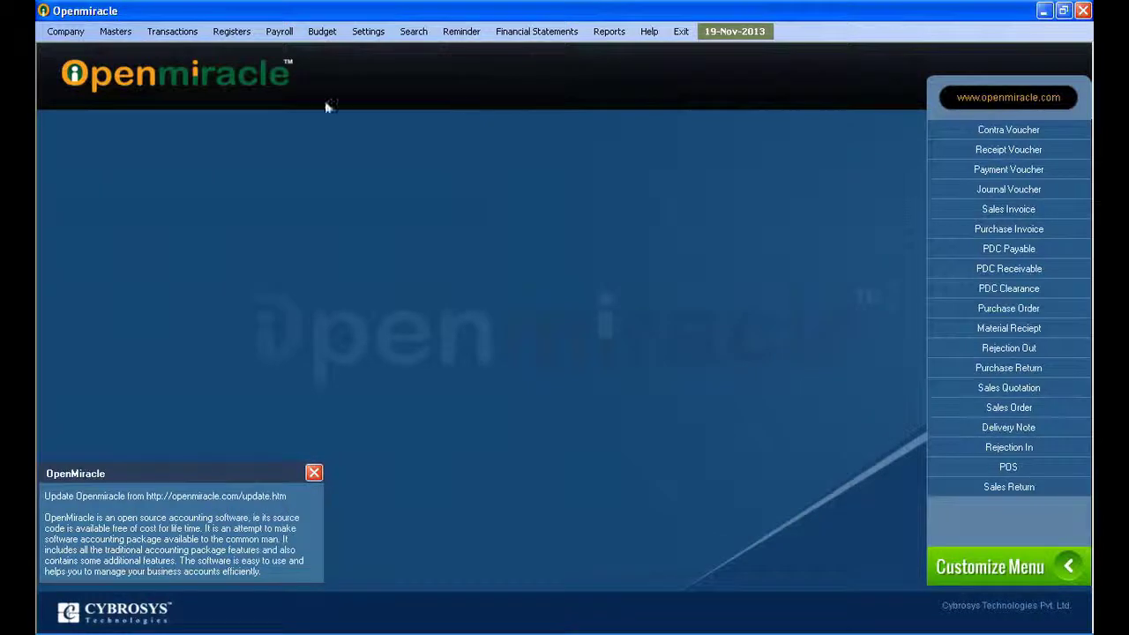
Reopen the 17000 receipt voucher 1 from the Receipt Register
click(231, 32)
click(264, 85)
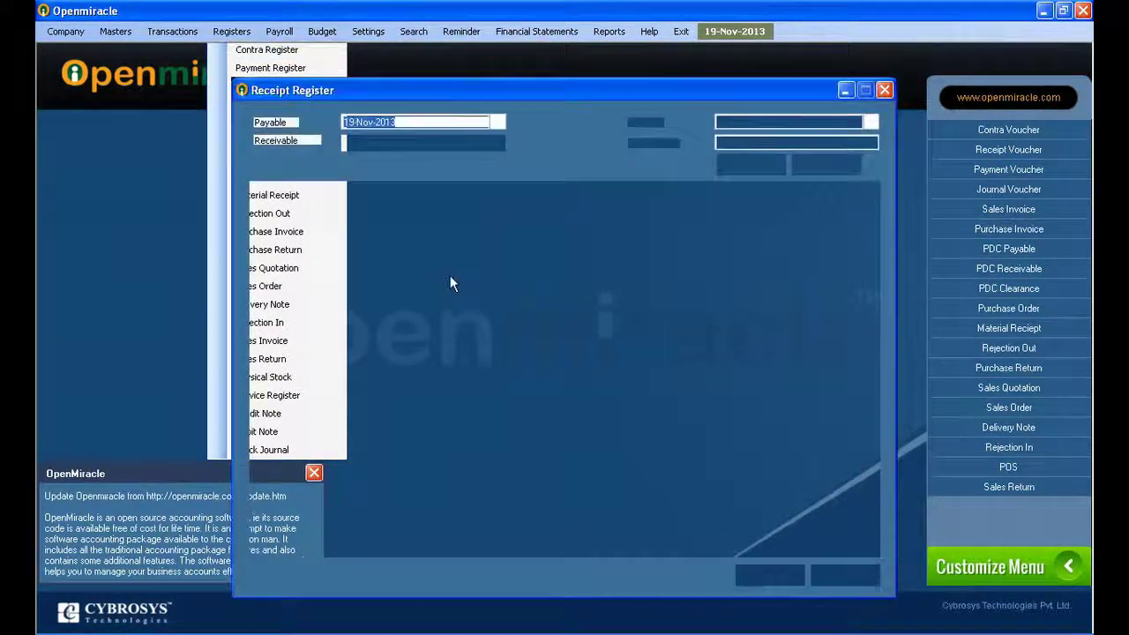
click(716, 217)
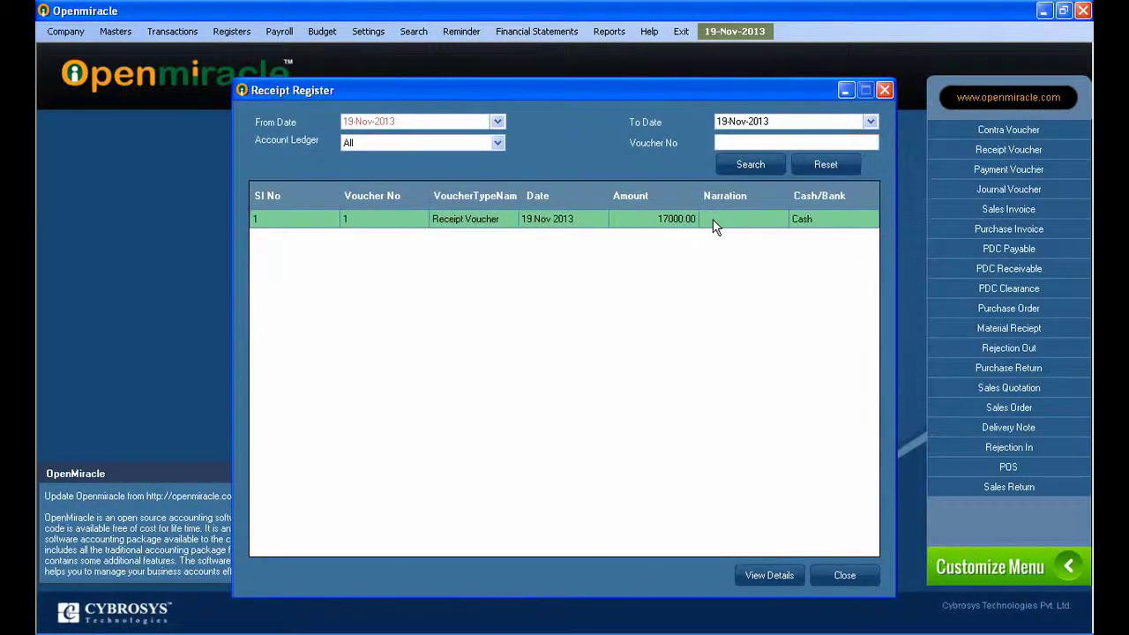
double_click(714, 226)
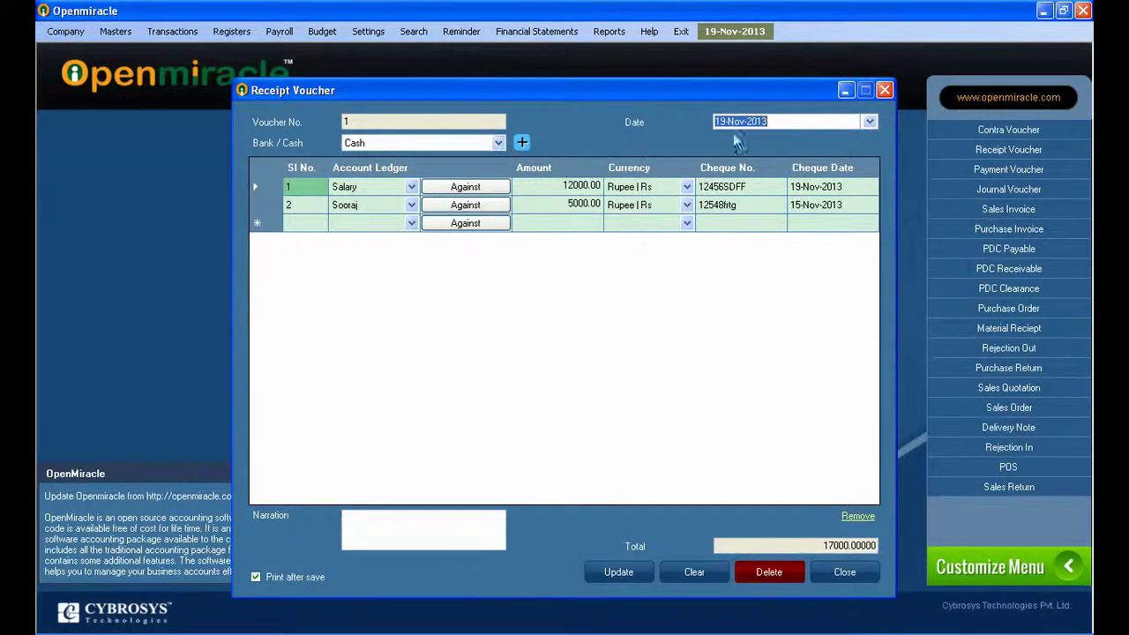
click(884, 90)
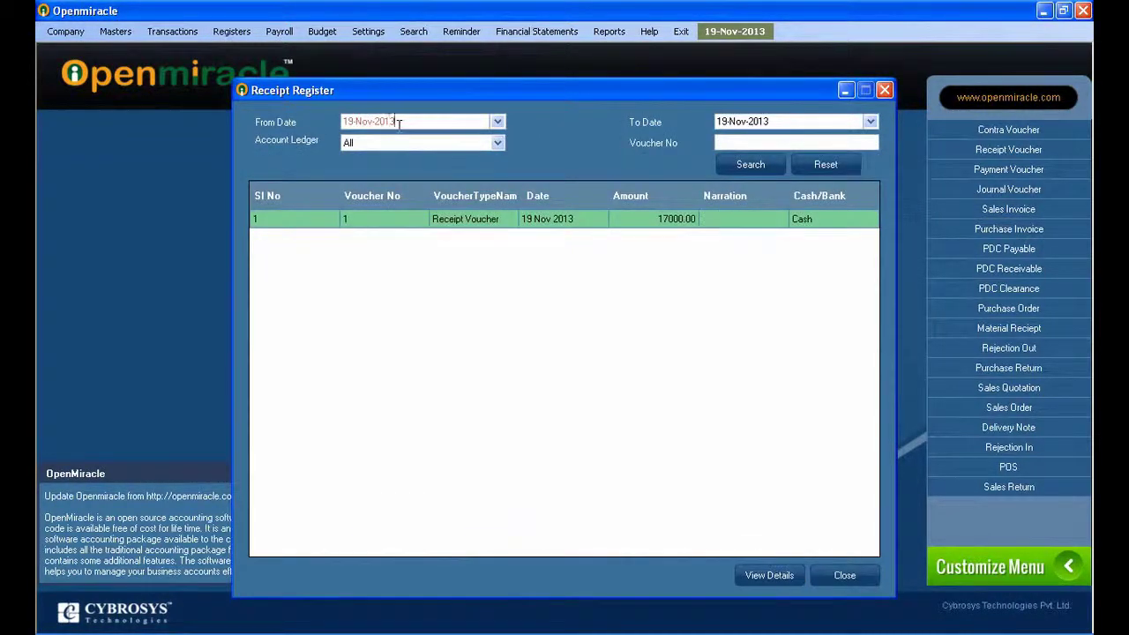
drag(775, 121, 716, 120)
drag(392, 121, 344, 122)
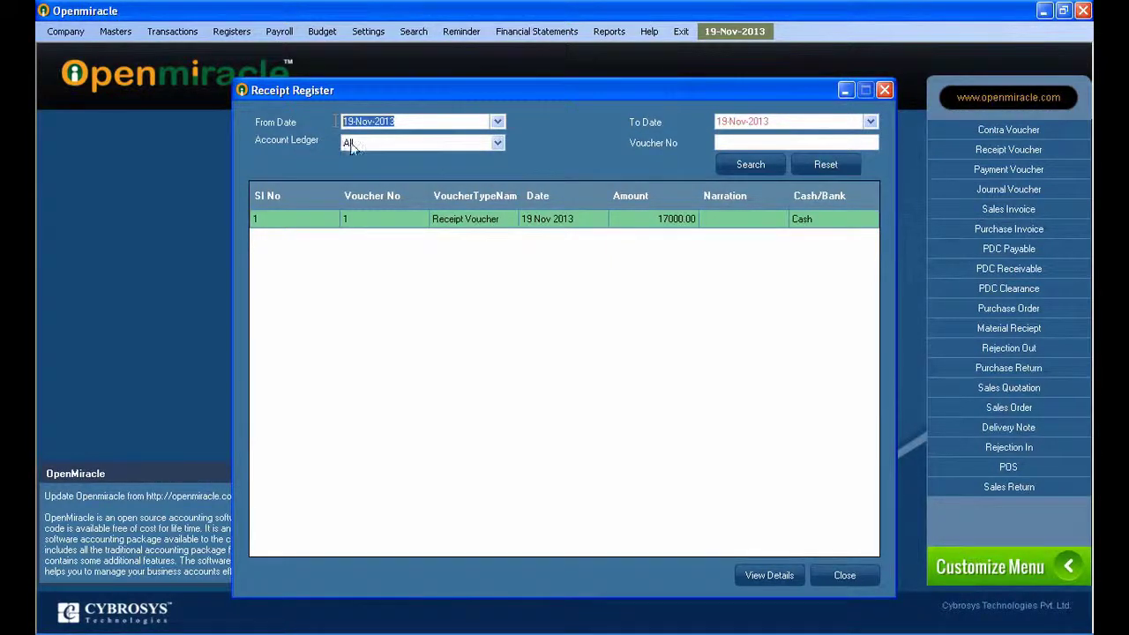
click(368, 142)
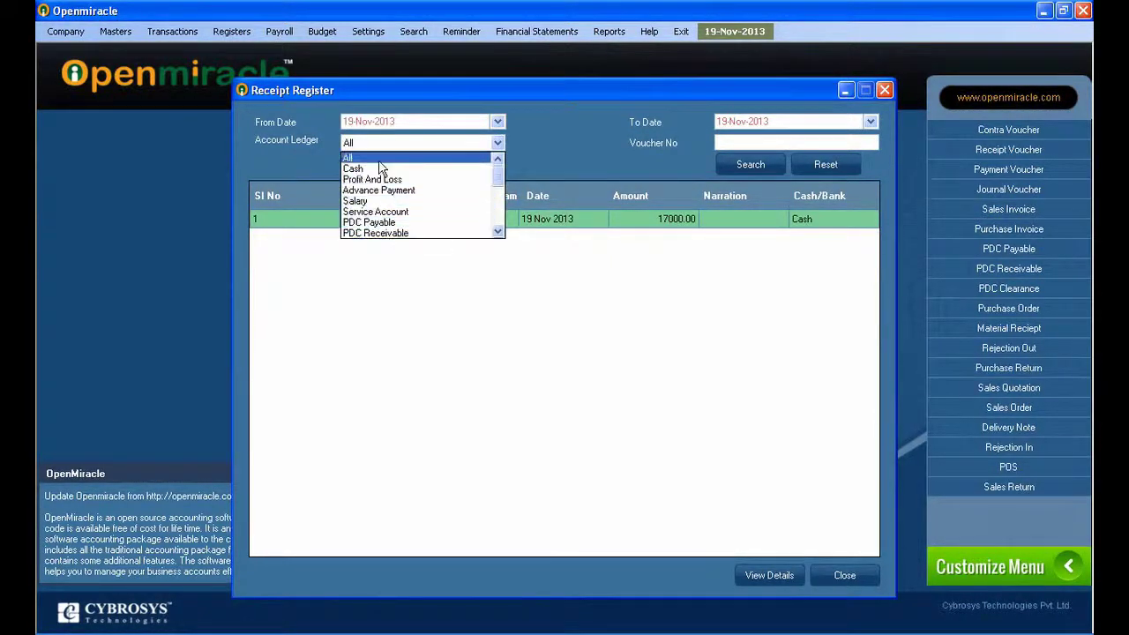
click(381, 159)
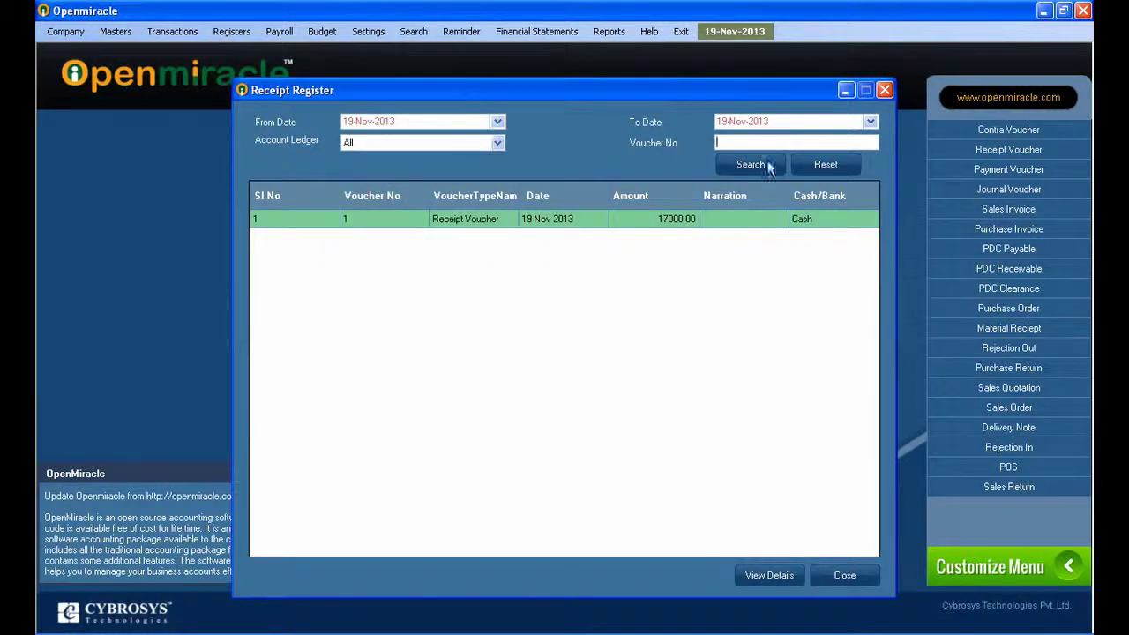
click(819, 162)
click(636, 220)
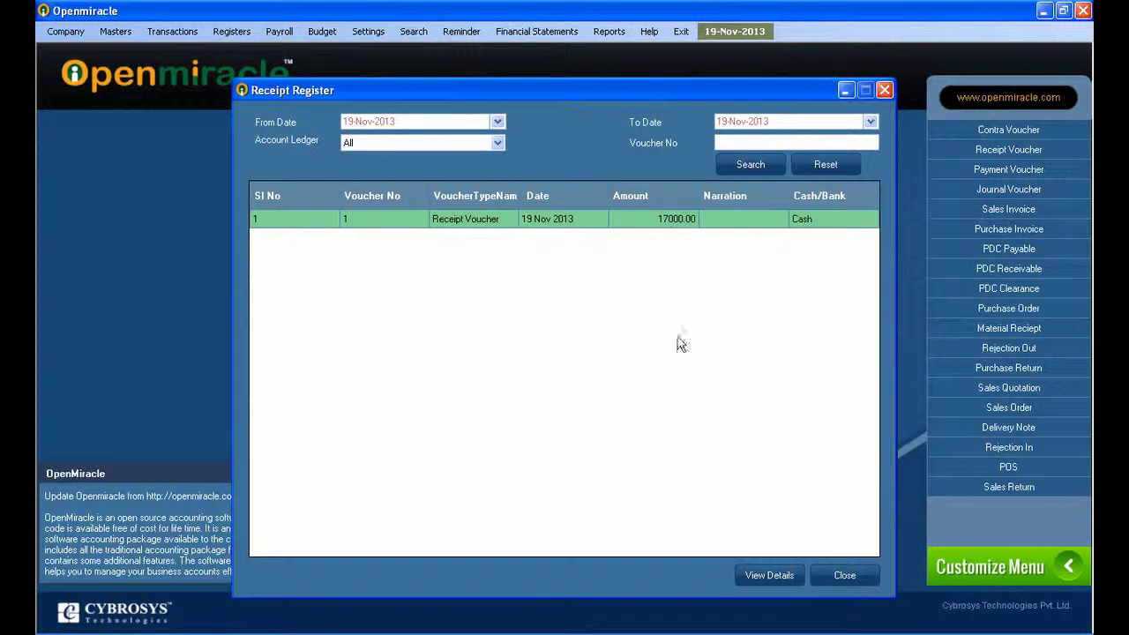
click(767, 575)
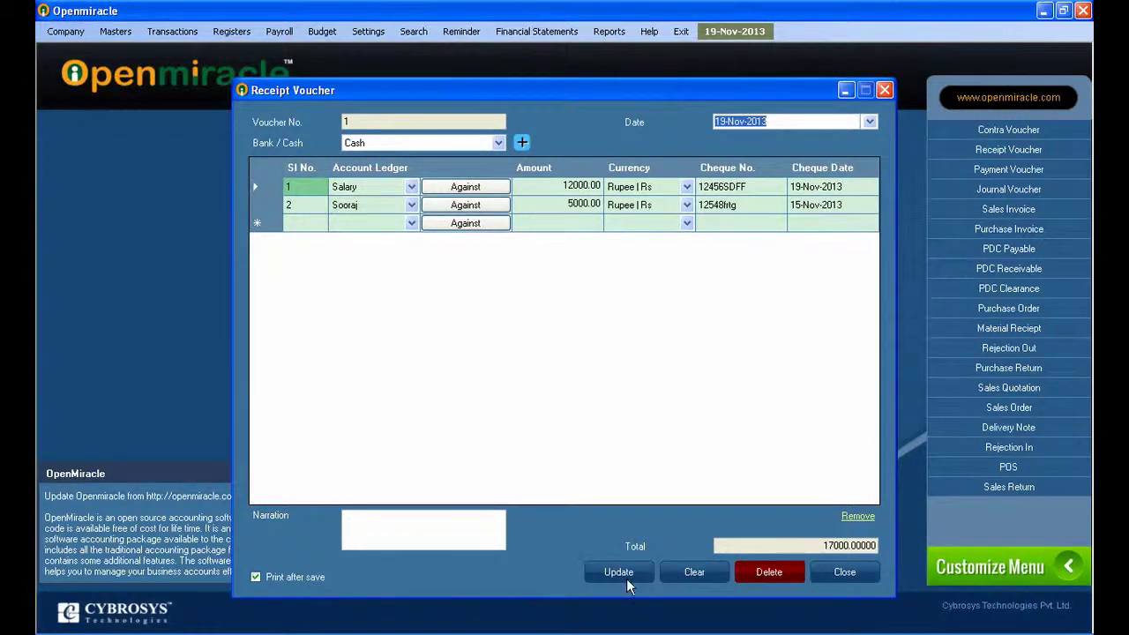
Remove the party line from voucher 1, leaving only the 12000 Salary line
click(267, 204)
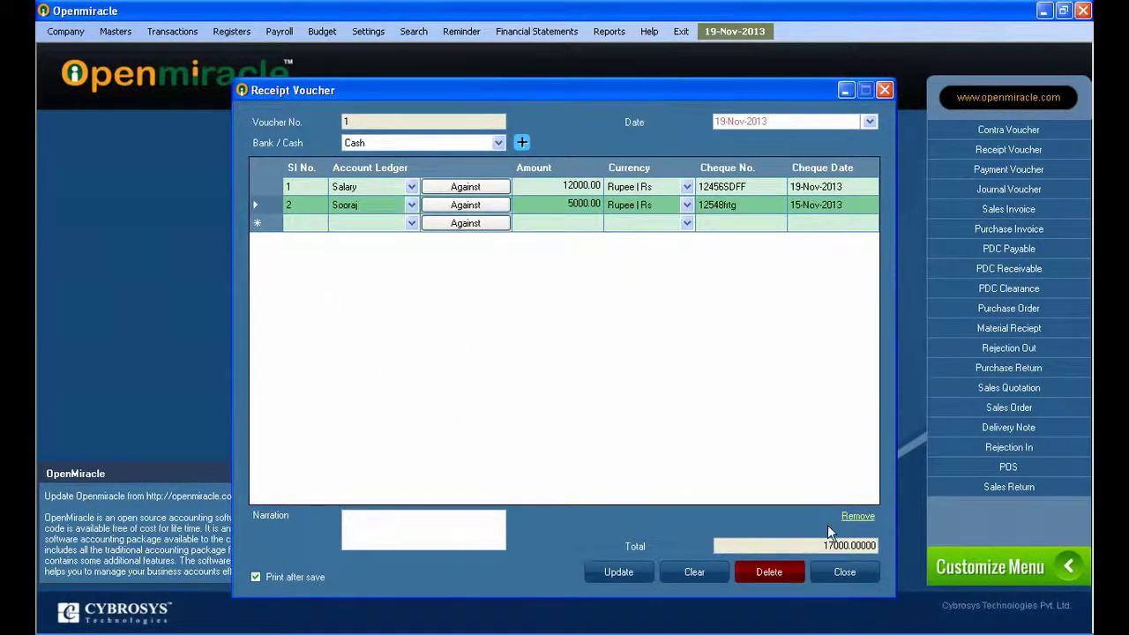
click(855, 517)
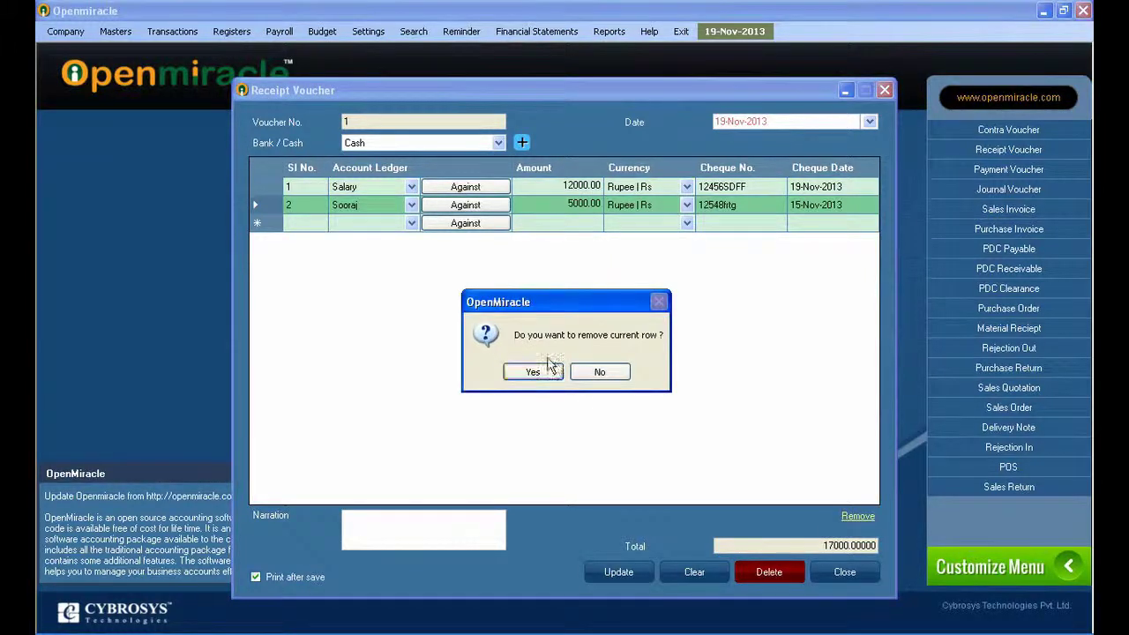
click(533, 372)
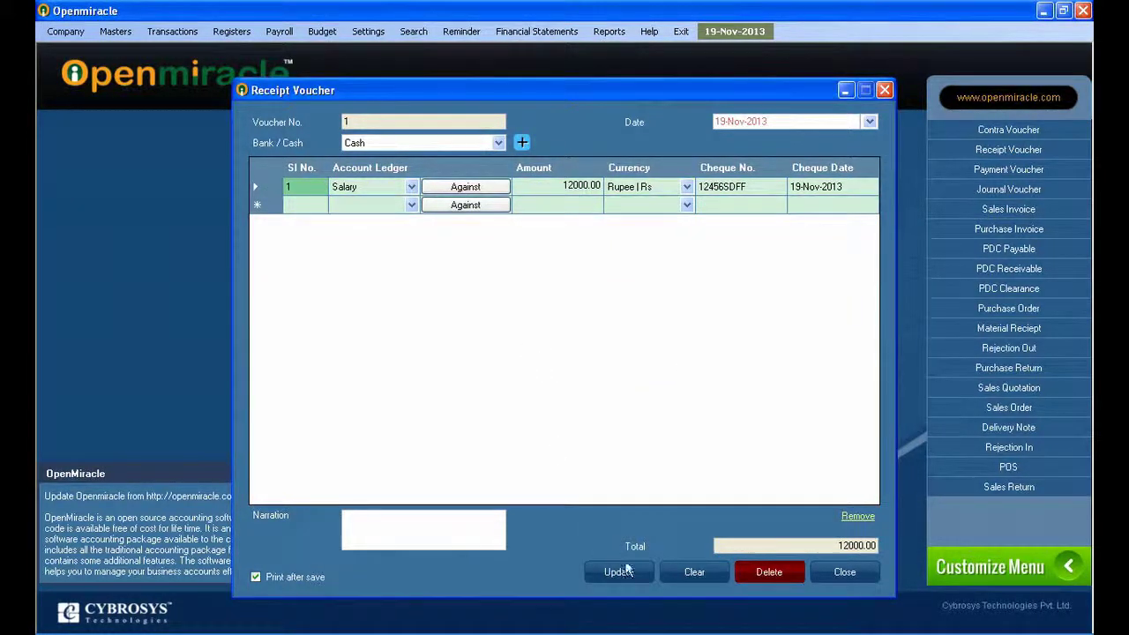
Delete receipt voucher 1 entirely, emptying the Receipt Register
click(755, 573)
click(533, 371)
click(556, 372)
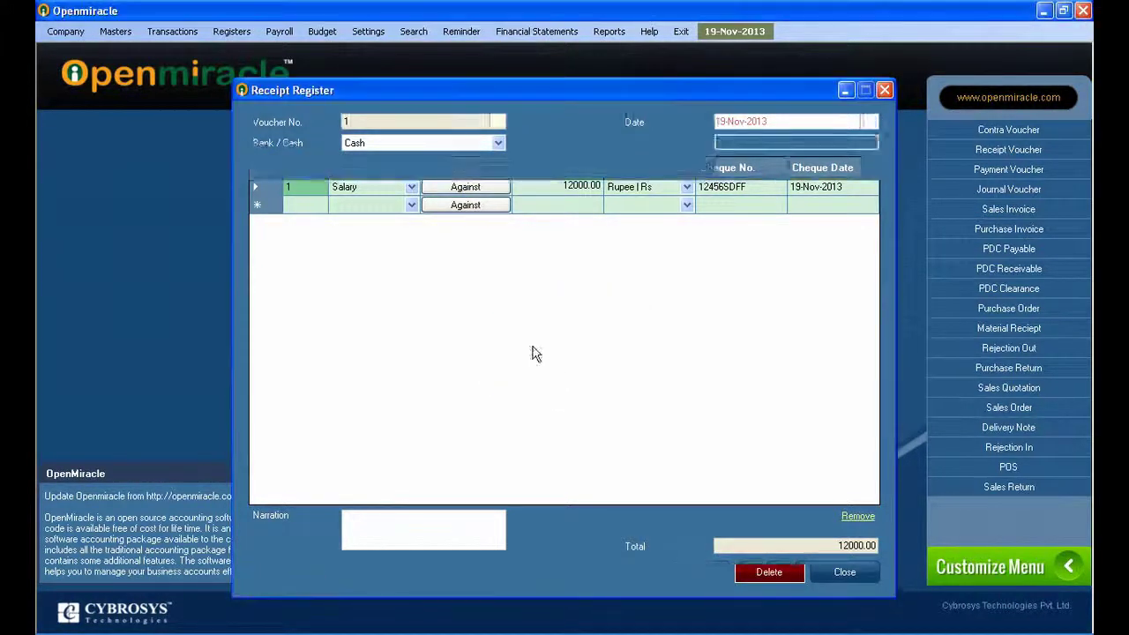
click(167, 33)
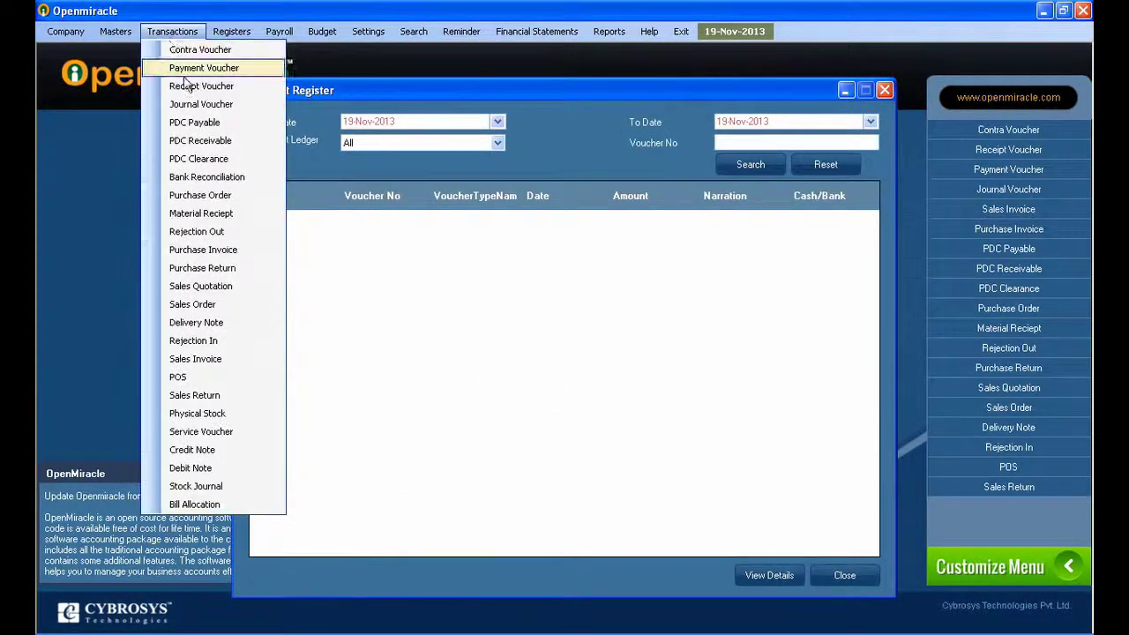
Start a fresh receipt voucher with Cash as the receiving account
click(200, 89)
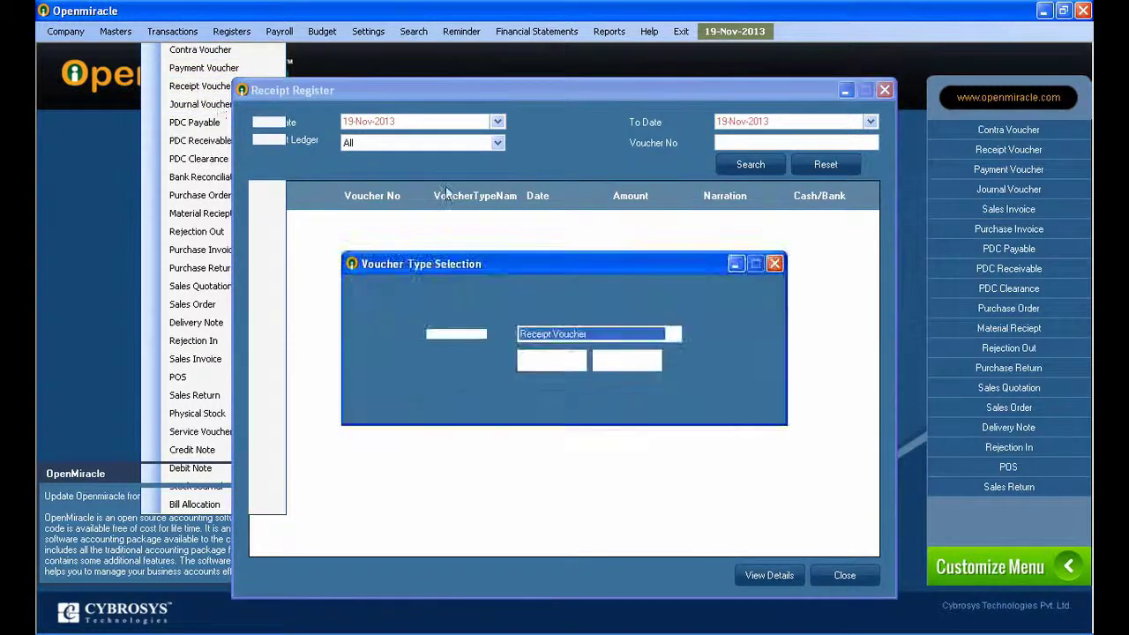
key(Return)
click(377, 141)
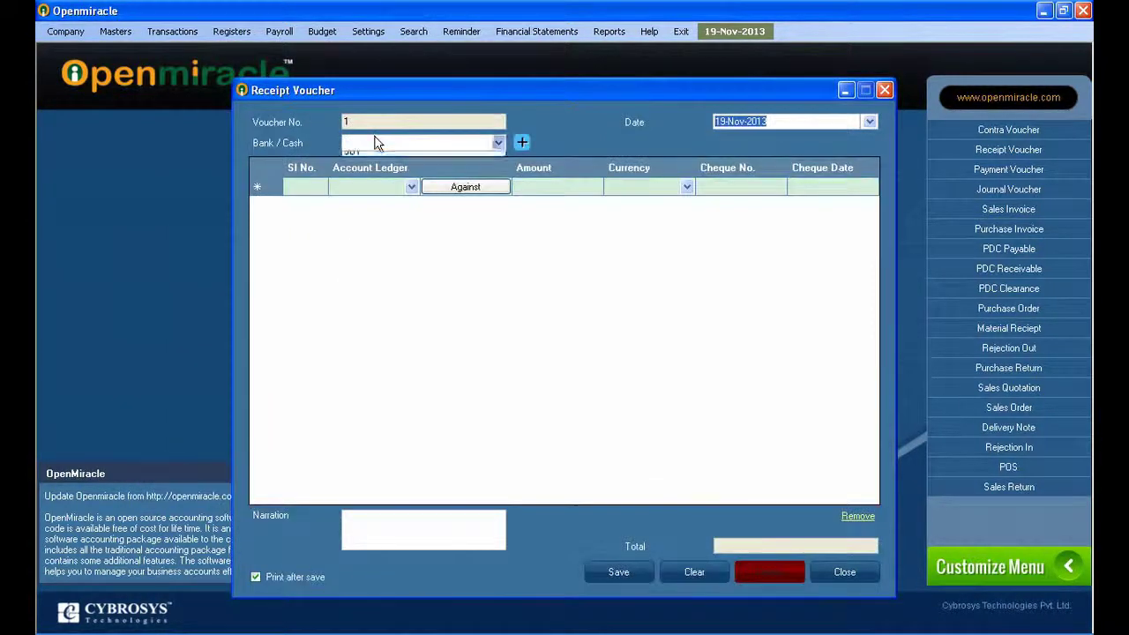
click(374, 167)
Set row 1 to a party ledger and bring up its Party Balance details
click(368, 188)
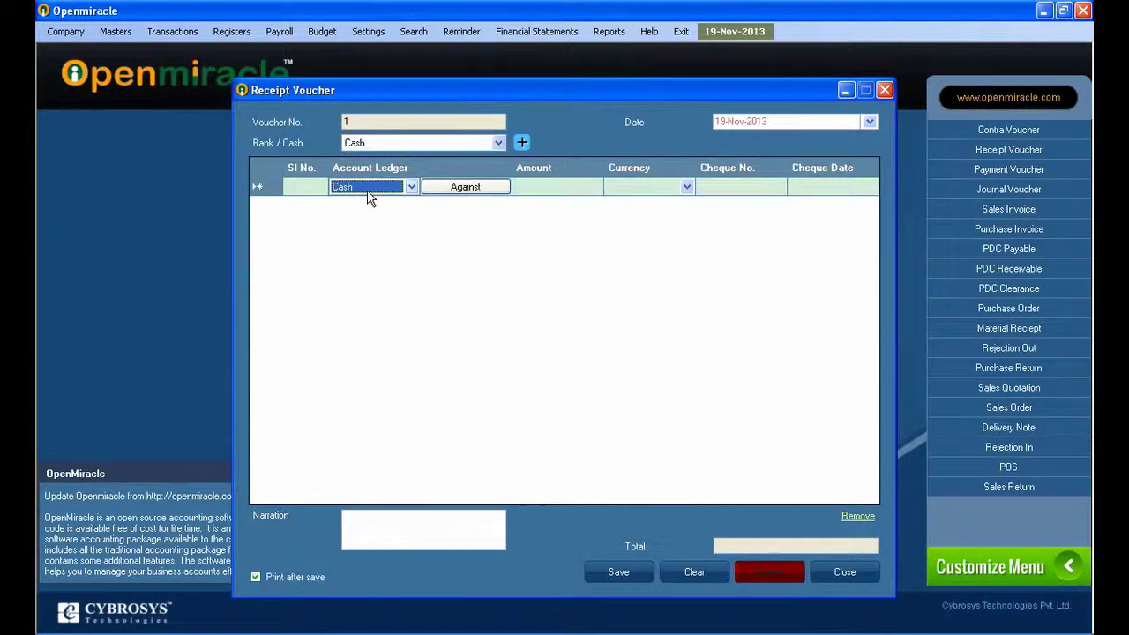
click(369, 188)
scroll(371, 269, down, 5)
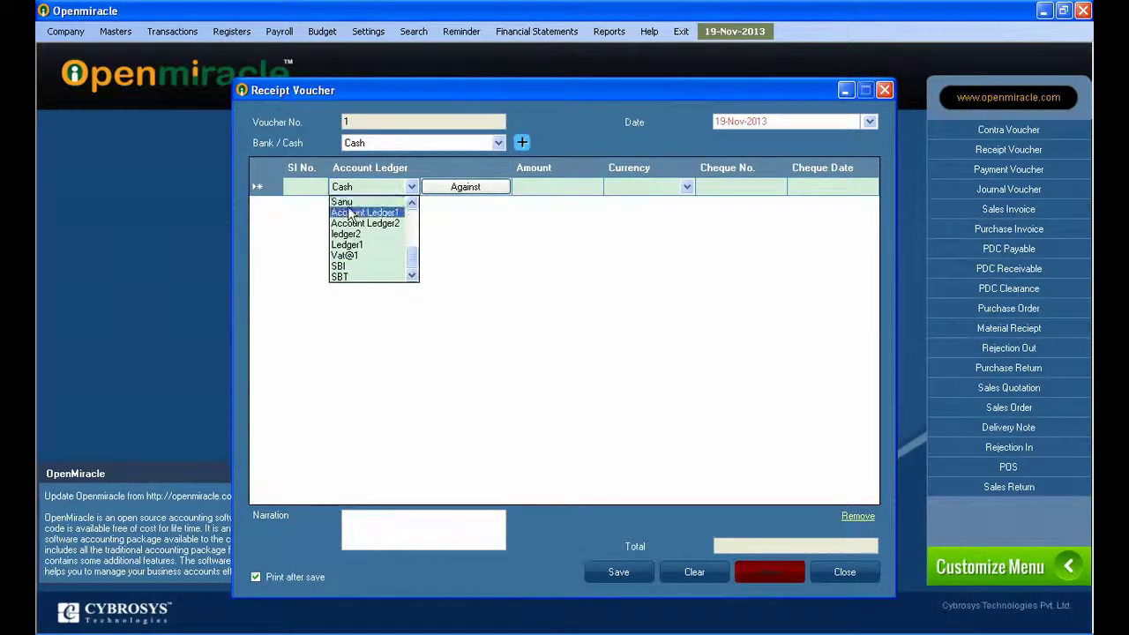
click(351, 212)
click(409, 187)
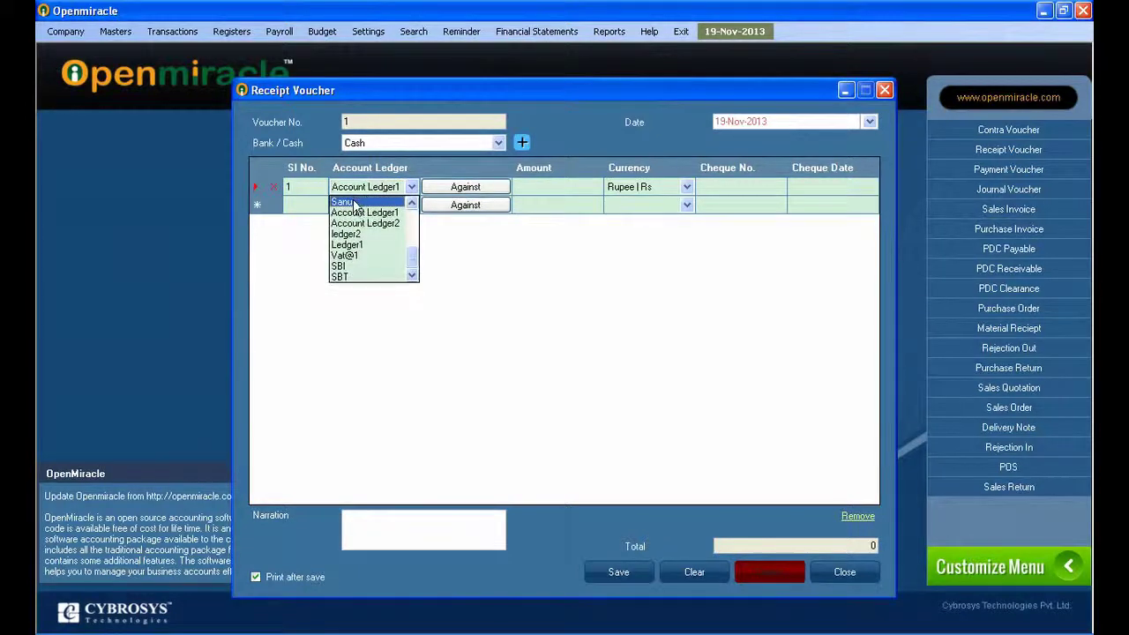
click(397, 202)
click(455, 188)
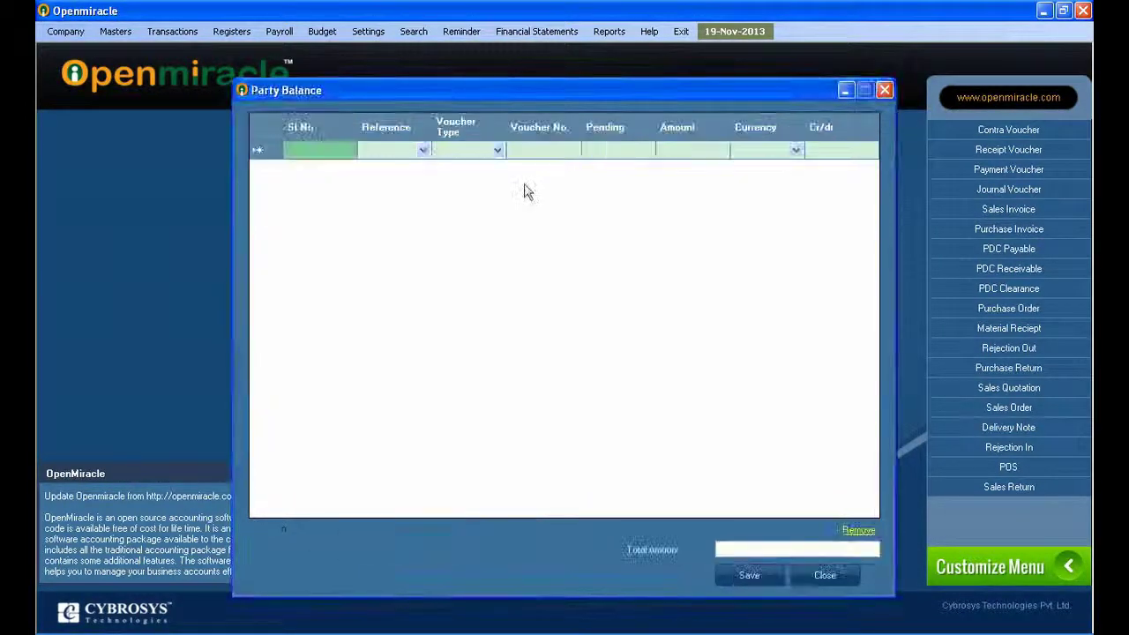
Allocate 1200 as a New reference in Party Balance and save it
click(423, 150)
click(408, 163)
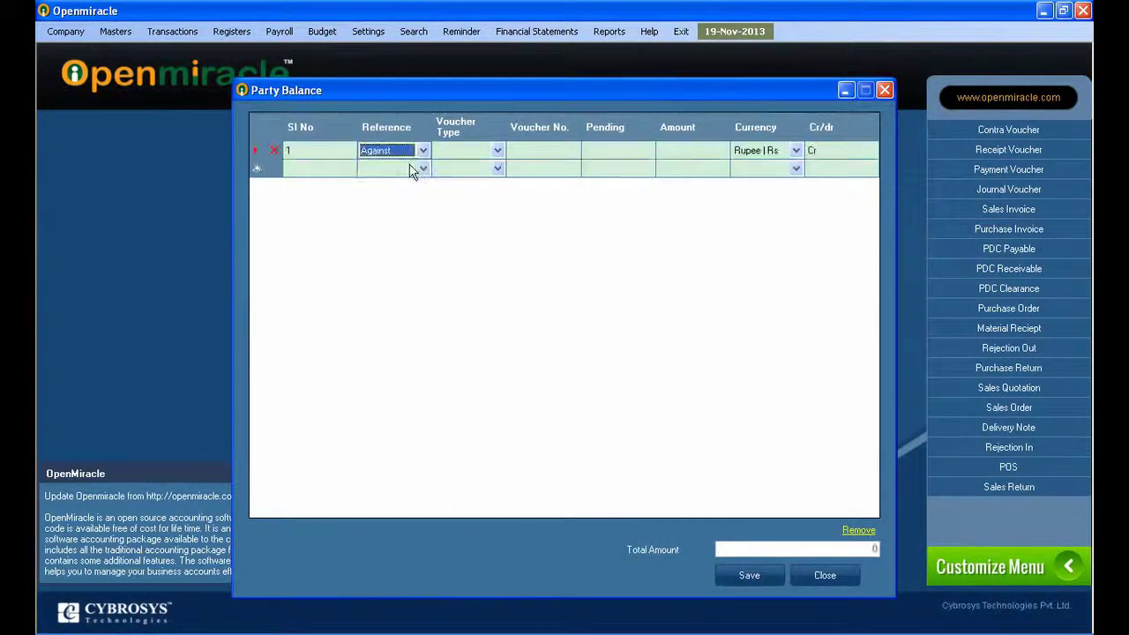
click(423, 150)
click(392, 177)
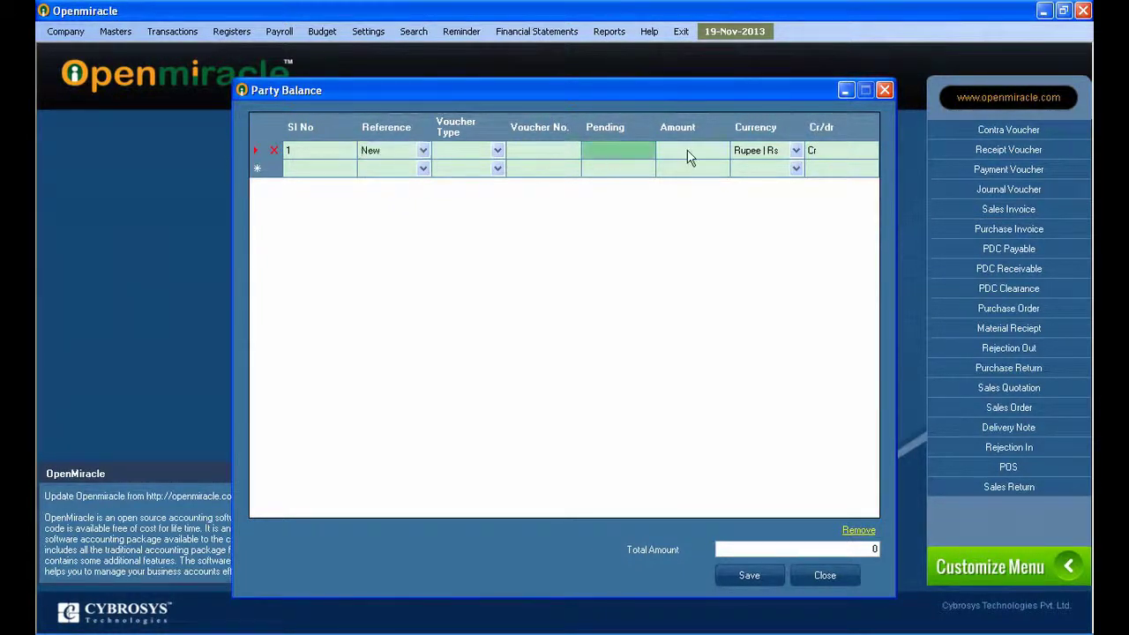
text(1200)
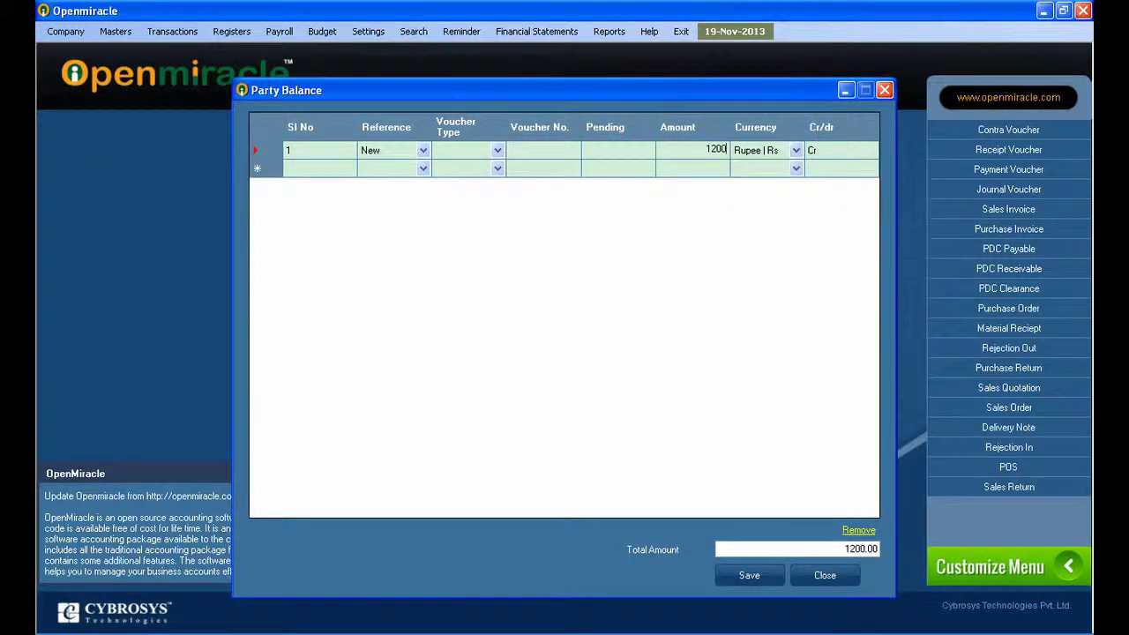
click(750, 577)
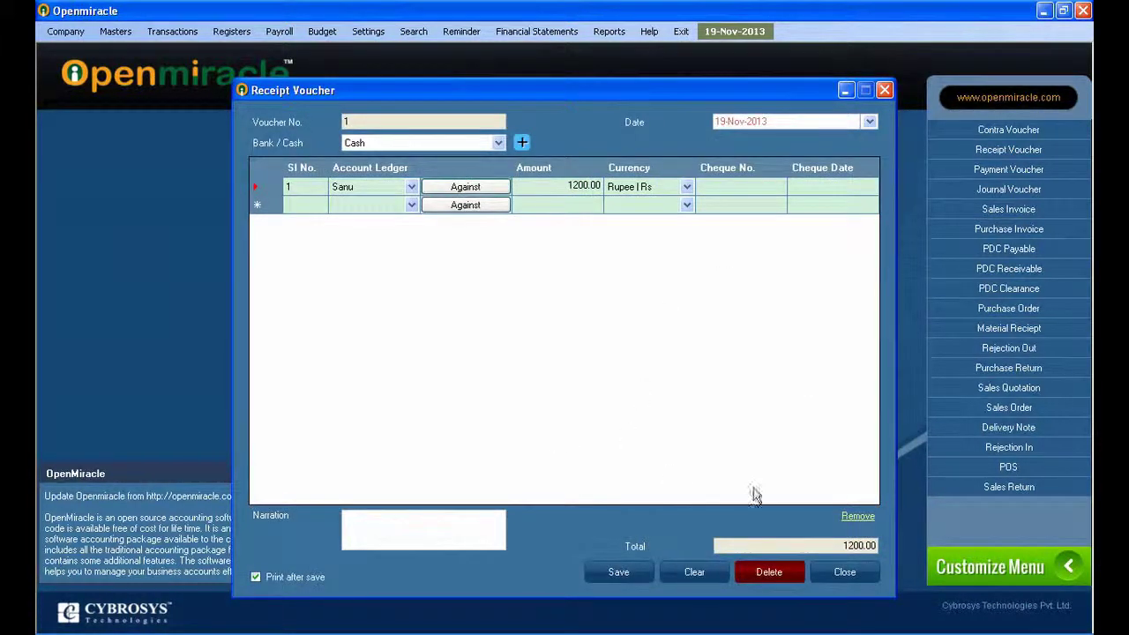
Save the 1200 receipt voucher, close it, and refresh the Receipt Register
click(618, 571)
click(534, 372)
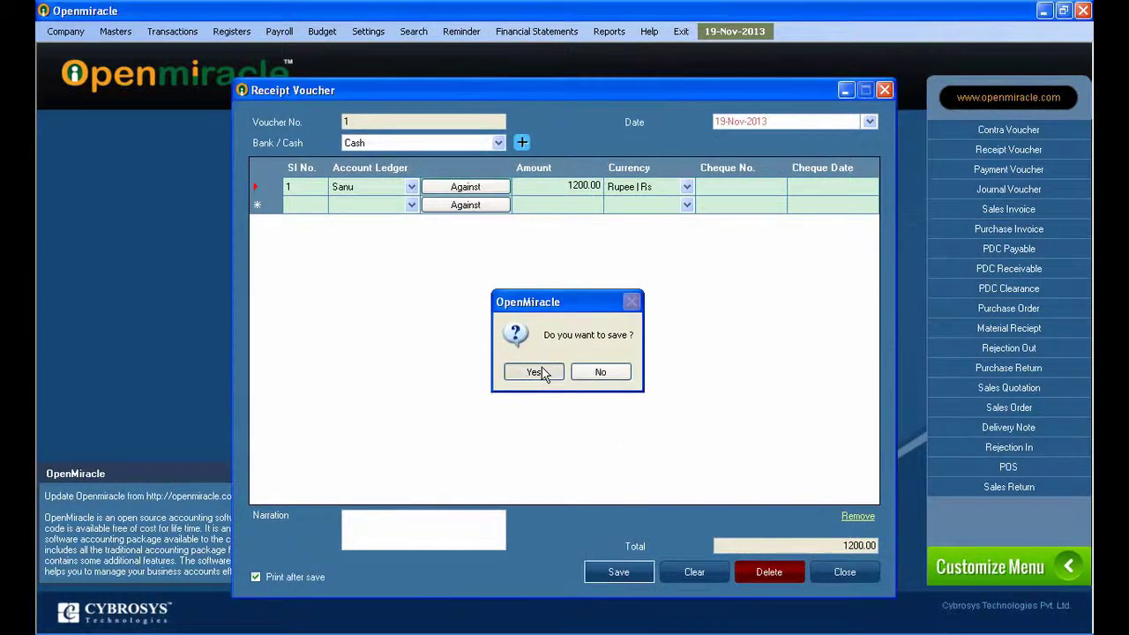
click(885, 89)
click(751, 164)
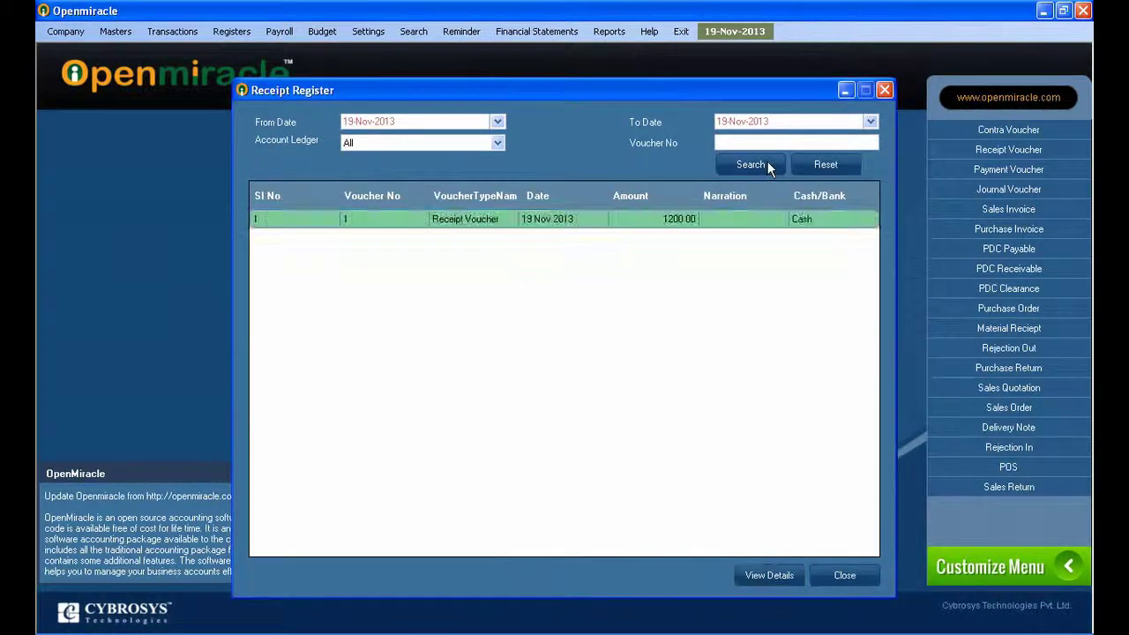
Open the 1200 receipt voucher 1 from the register and delete it
double_click(484, 213)
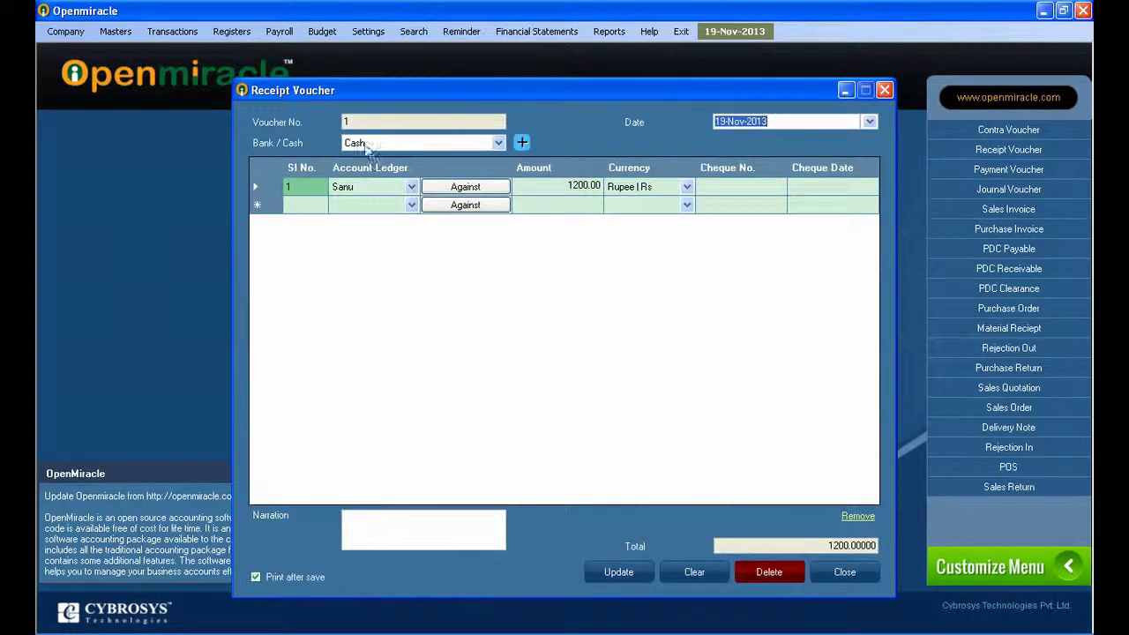
click(774, 575)
click(534, 371)
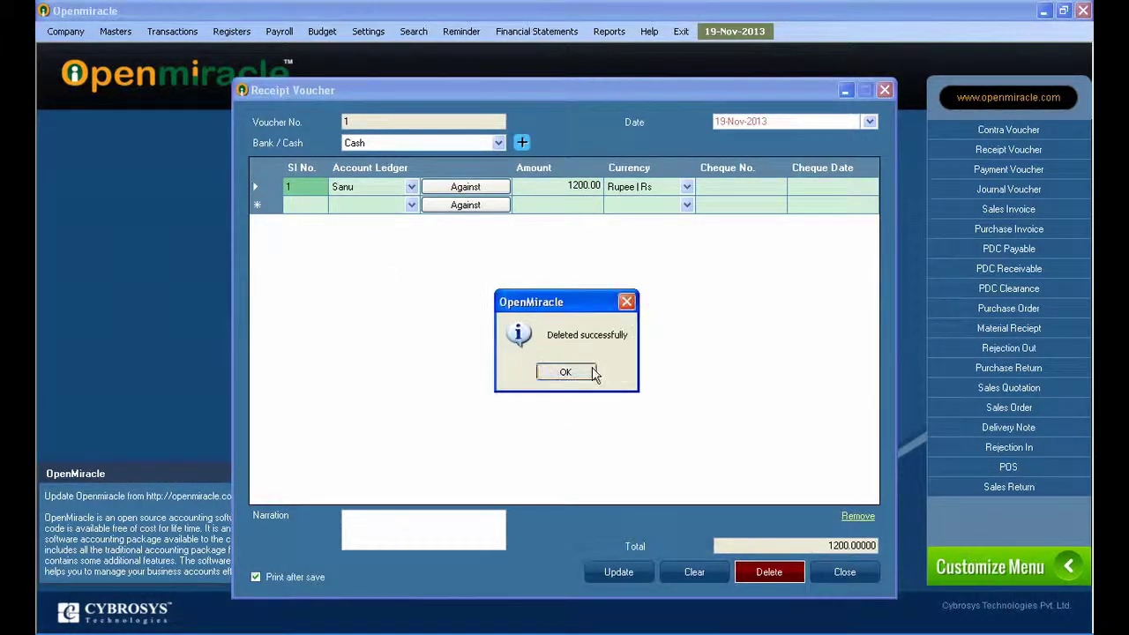
click(567, 372)
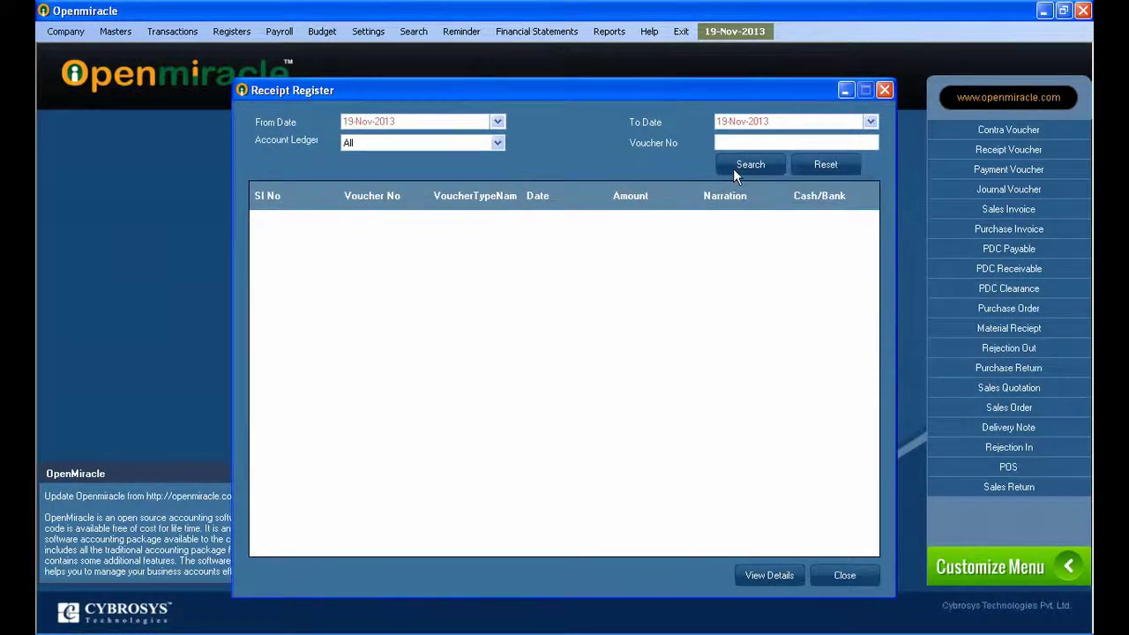